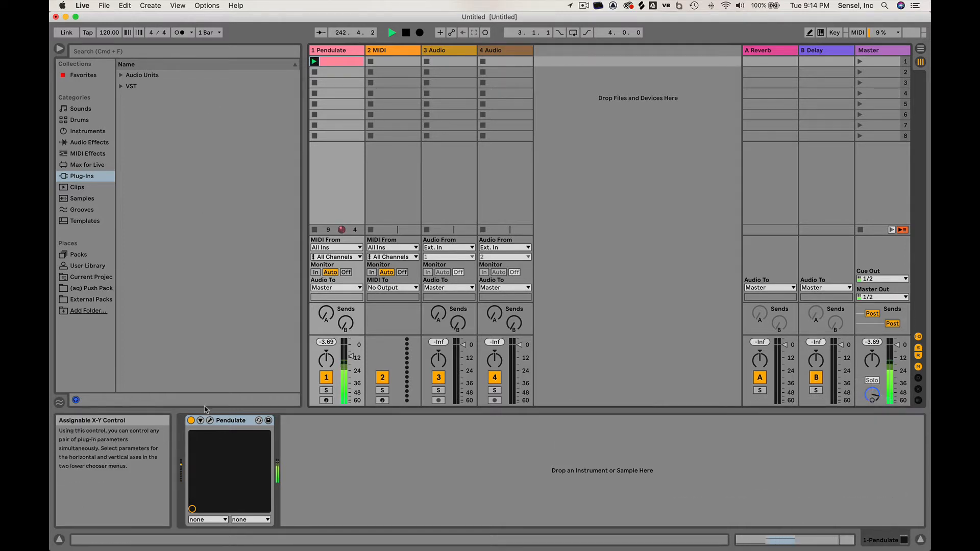
Step: Open the Pendulate plug-in's settings, toggle OpenGL rendering off and back on, and reopen the plug-in window
{"action": "left_click", "coordinate": [209, 420]}
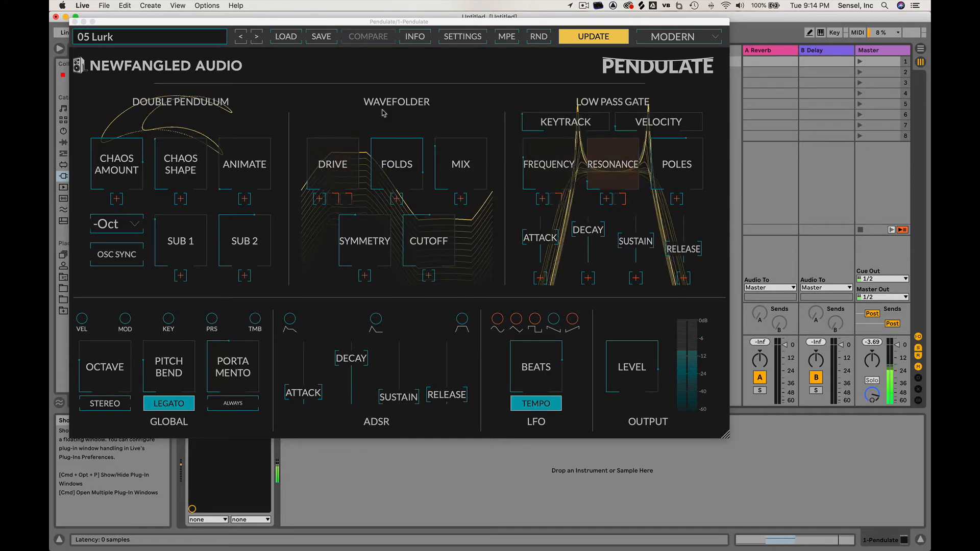
{"action": "left_click", "coordinate": [457, 40]}
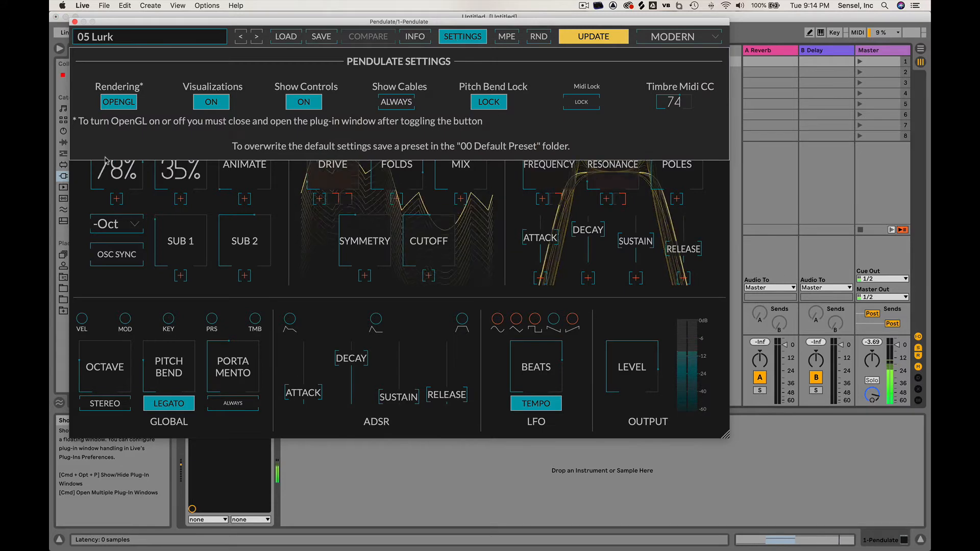
{"action": "left_click", "coordinate": [120, 104]}
{"action": "left_click", "coordinate": [120, 105]}
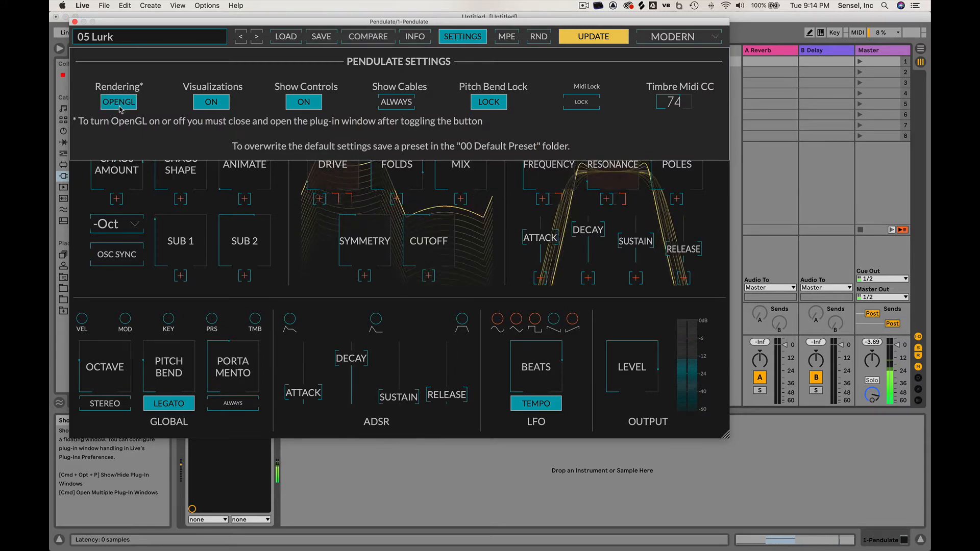
{"action": "left_click", "coordinate": [75, 22]}
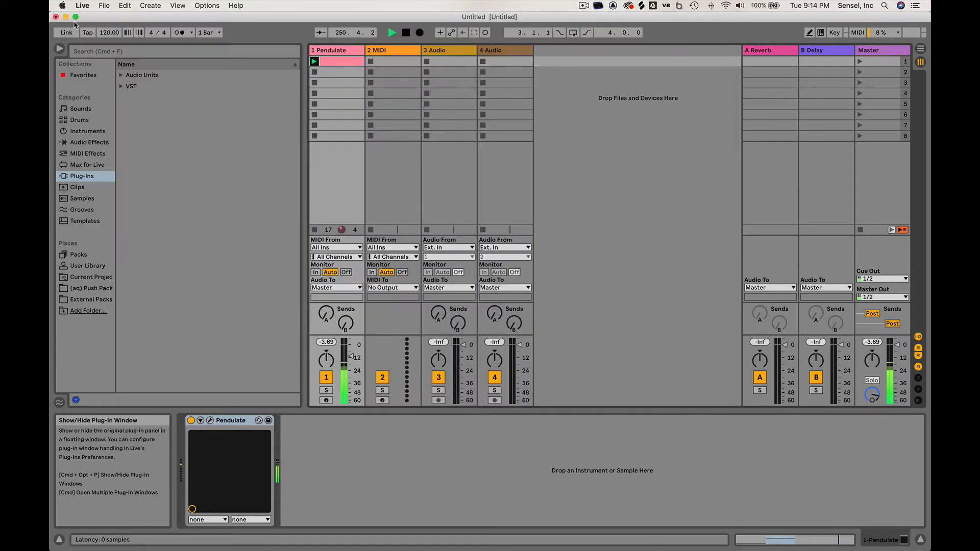
{"action": "left_click", "coordinate": [210, 420]}
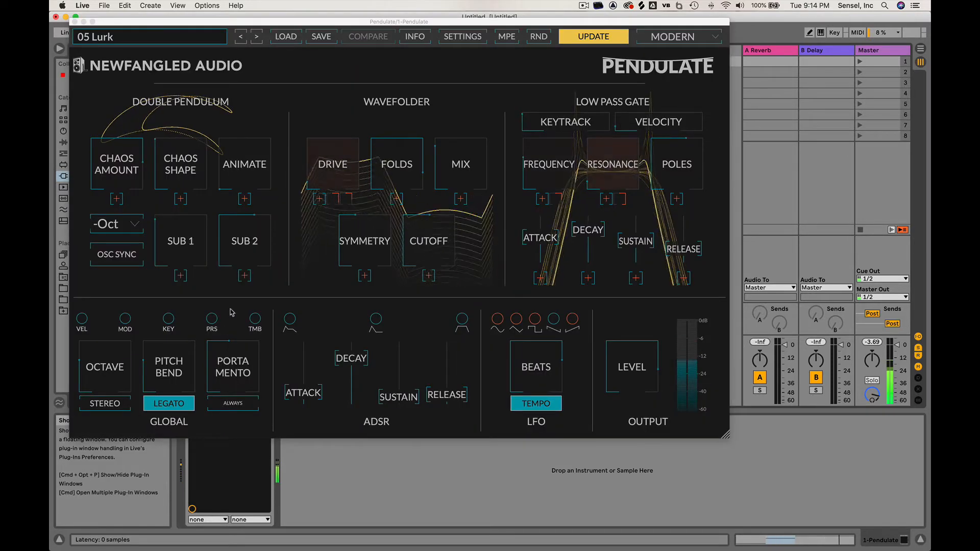
Step: Turn off Show Controls in the Pendulate settings and close the settings
{"action": "left_click", "coordinate": [460, 35]}
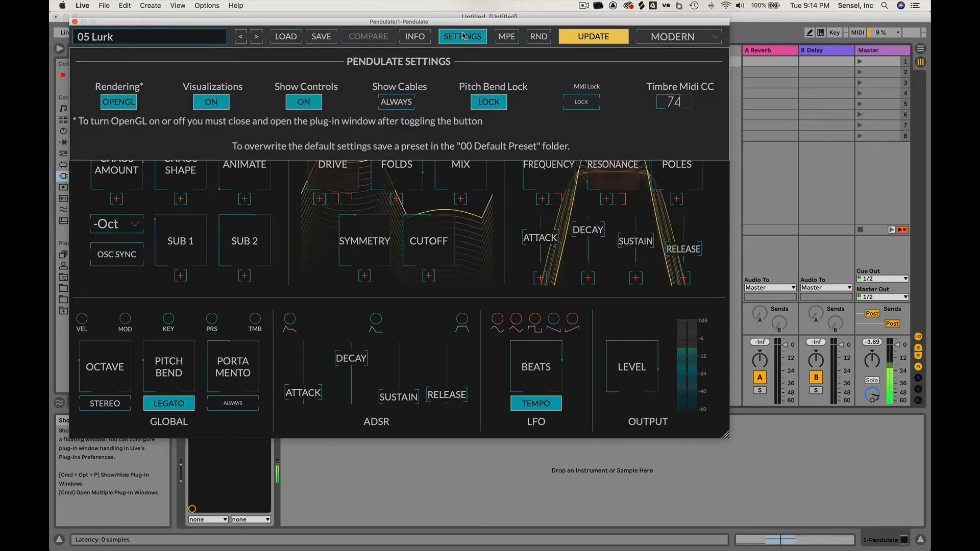
{"action": "left_click", "coordinate": [306, 102]}
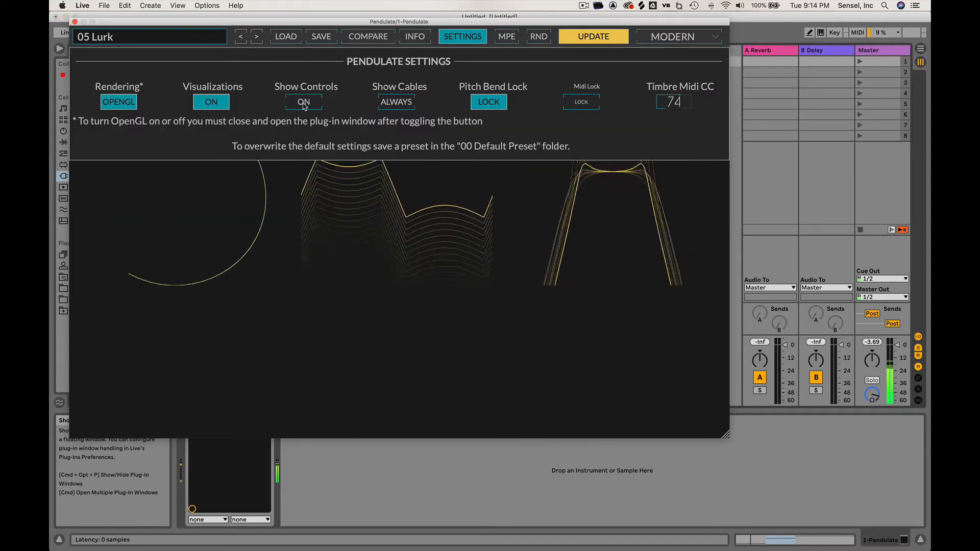
{"action": "left_click", "coordinate": [474, 38]}
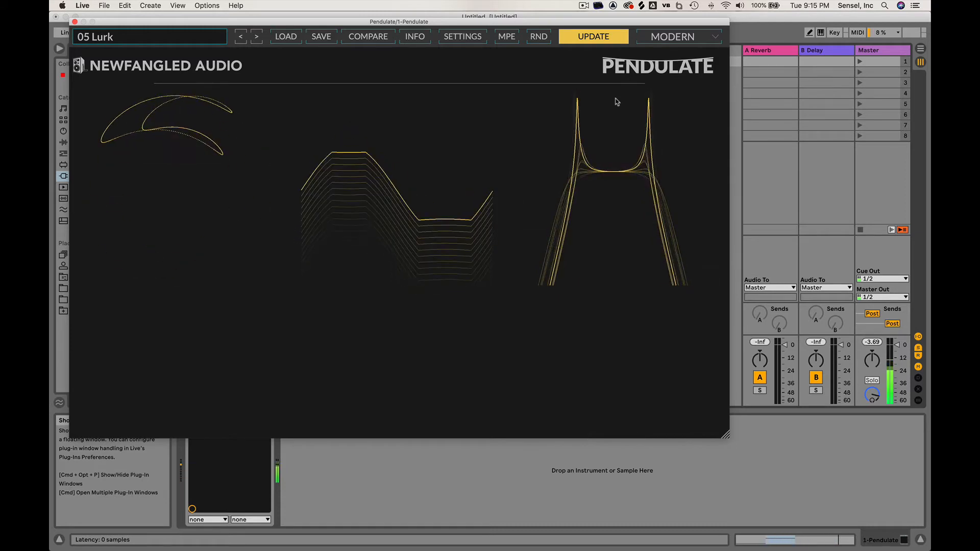
Step: Switch to Google Chrome to view the BlackHole virtual audio driver page on GitHub and highlight its web address
{"action": "key", "text": "super+Tab"}
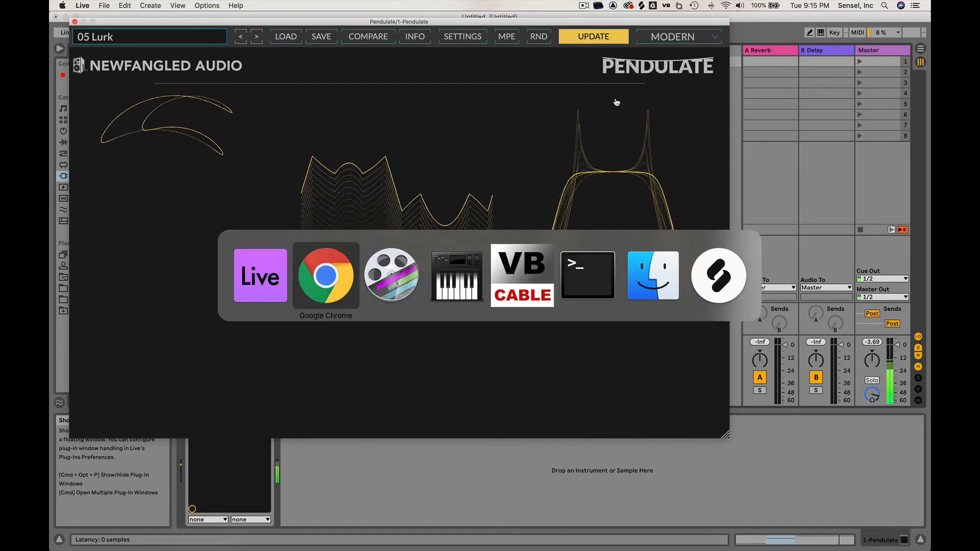
{"action": "key", "text": "super+Tab"}
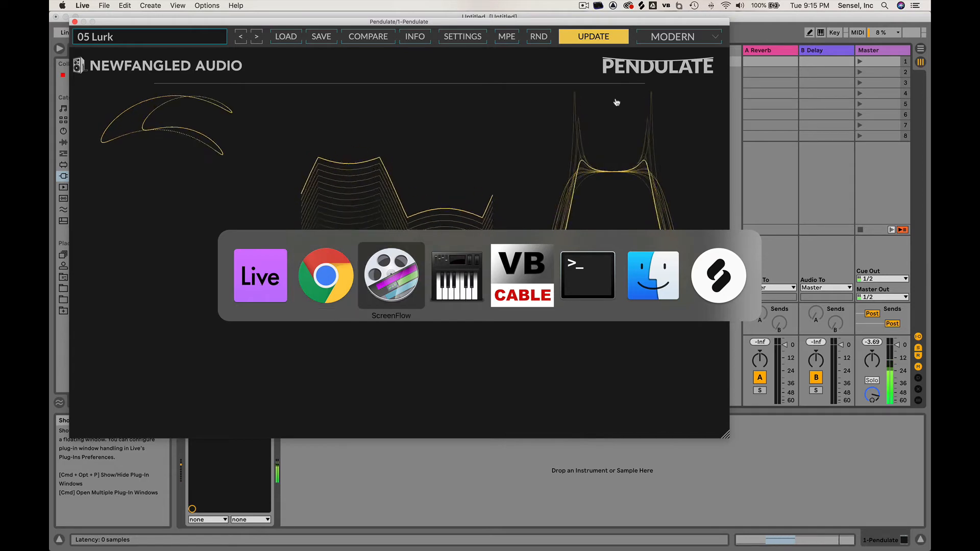
{"action": "key", "text": "super+Tab"}
{"action": "key", "text": "super+Tab"}
{"action": "key", "text": "super+Tab"}
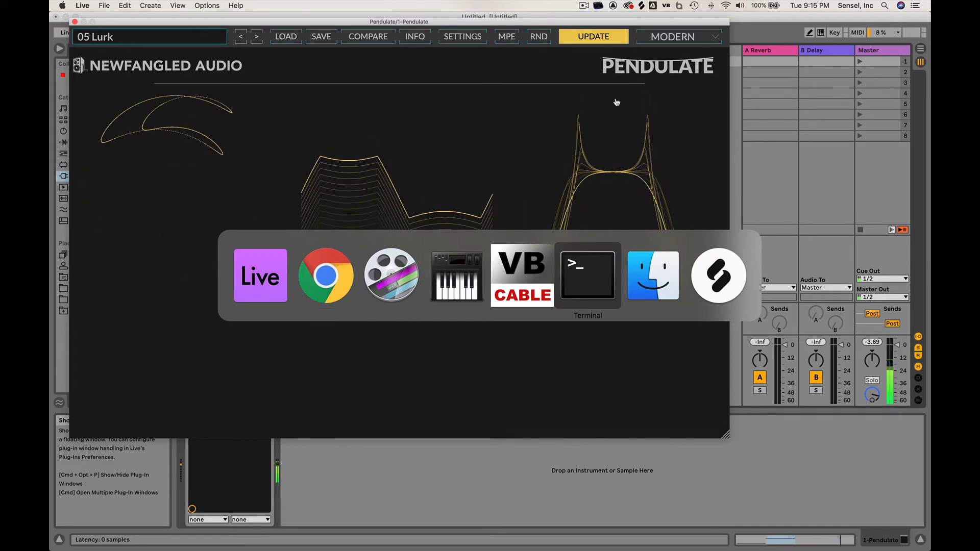
{"action": "key", "text": "super+Tab"}
{"action": "key", "text": "super+Tab"}
{"action": "key", "text": "super+Tab"}
{"action": "key", "text": "super+Tab"}
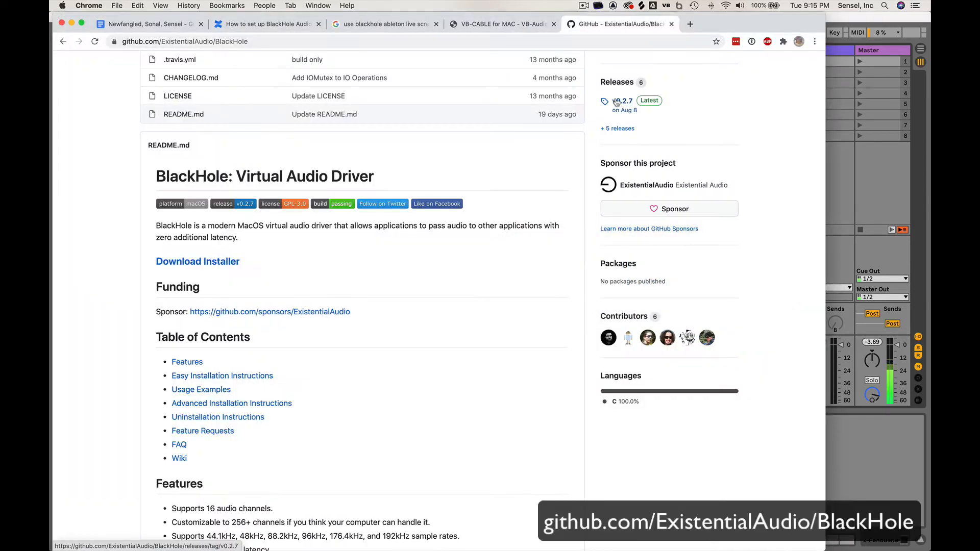
{"action": "left_click", "coordinate": [254, 42]}
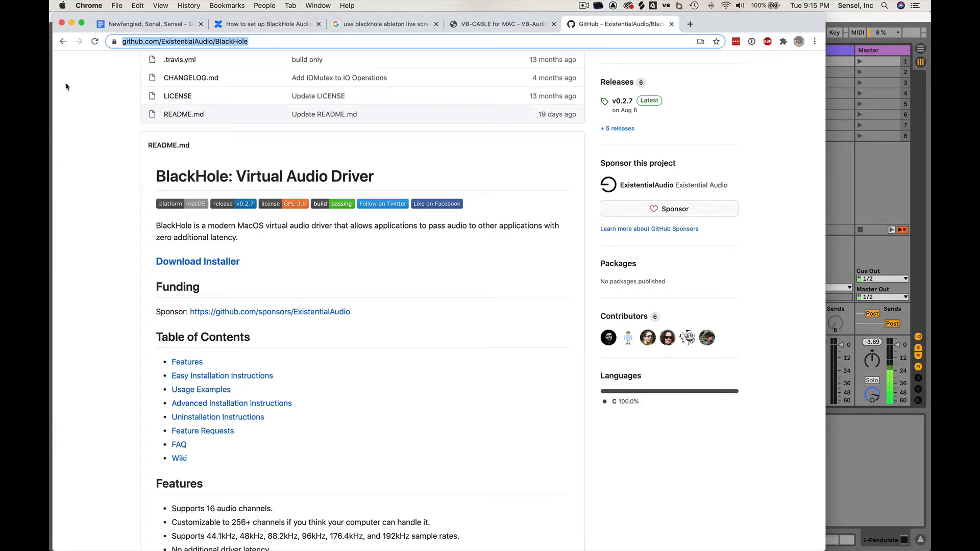
Step: Switch to Audio MIDI Setup and examine BlackHole 2ch, MacBook Pro Speakers, External Headphones and the options for creating a device
{"action": "key", "text": "super+Tab"}
{"action": "key", "text": "super+Tab"}
{"action": "key", "text": "super+Tab"}
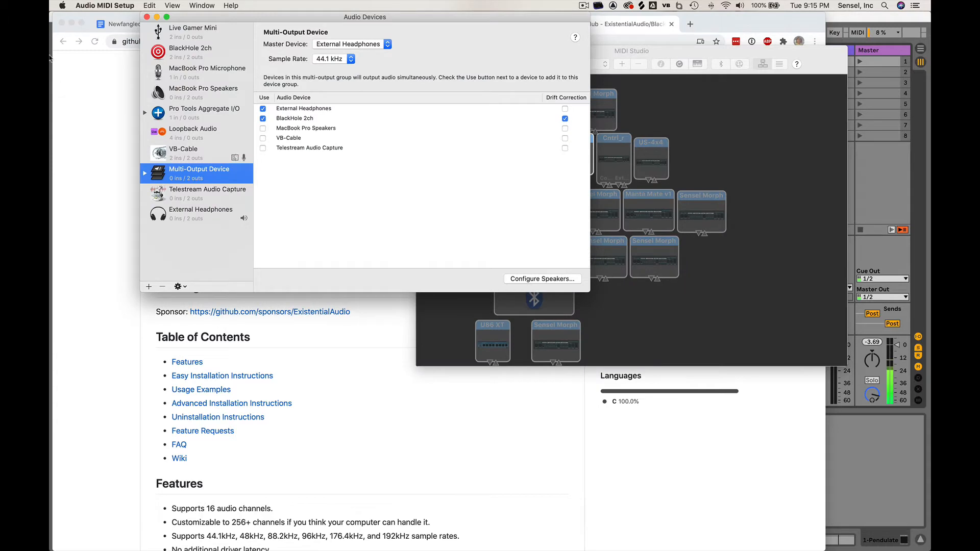
{"action": "left_click", "coordinate": [207, 52]}
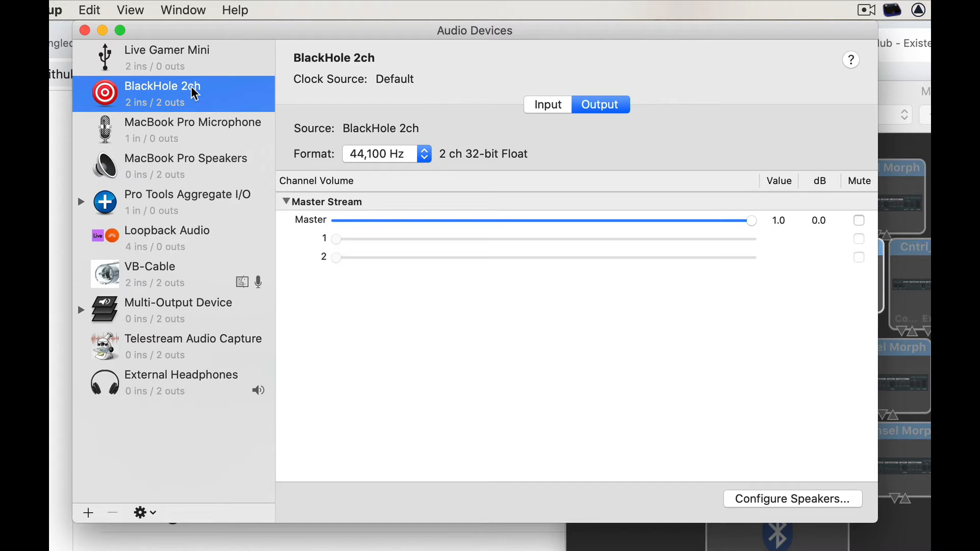
{"action": "left_click", "coordinate": [160, 175]}
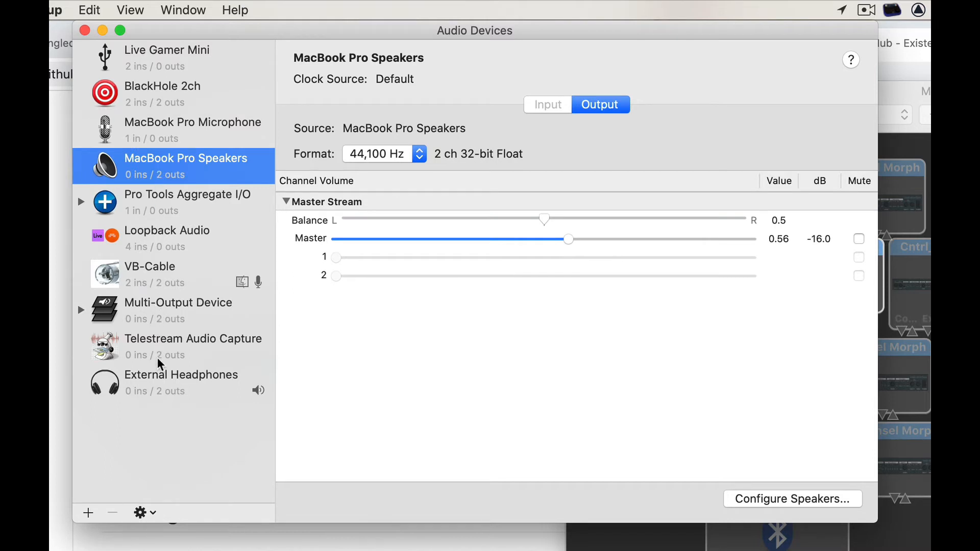
{"action": "left_click", "coordinate": [173, 373]}
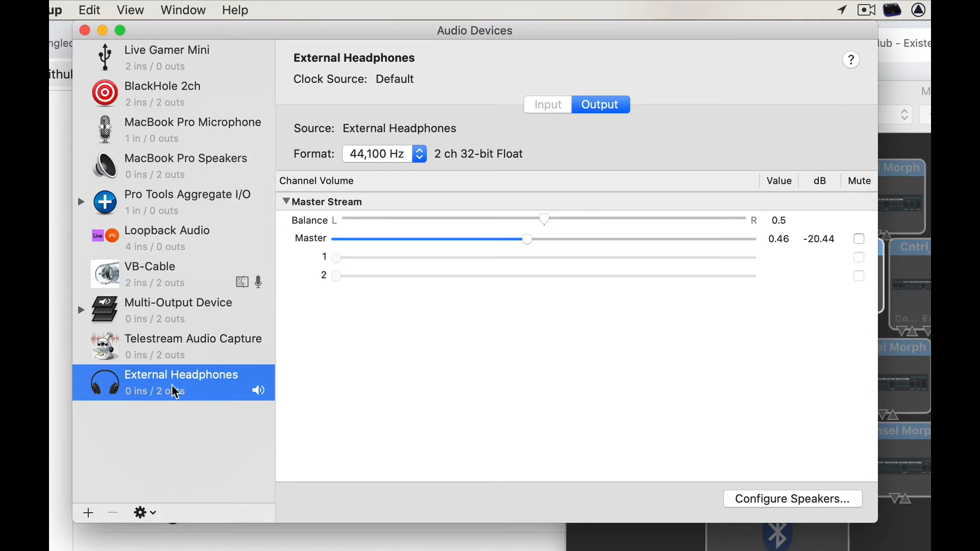
{"action": "left_click", "coordinate": [87, 513]}
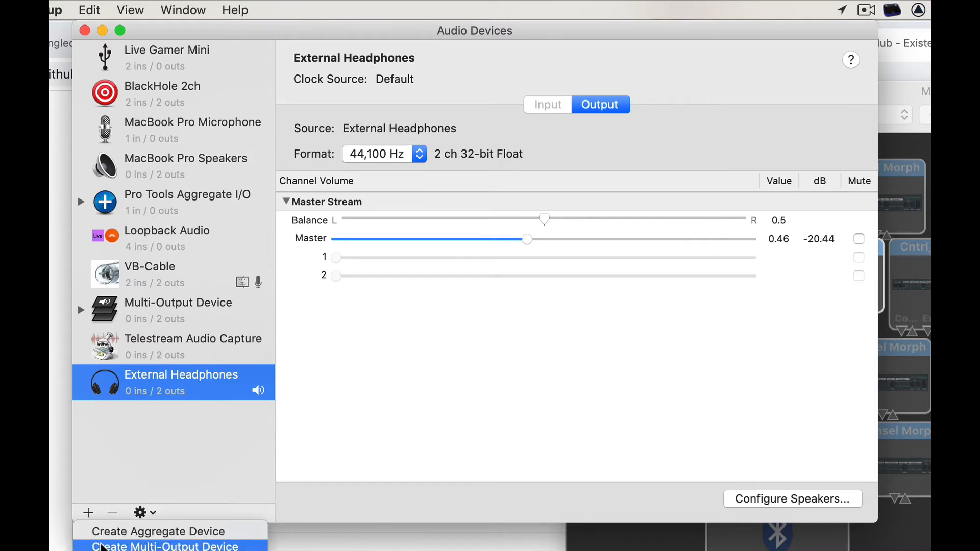
{"action": "left_click", "coordinate": [179, 460]}
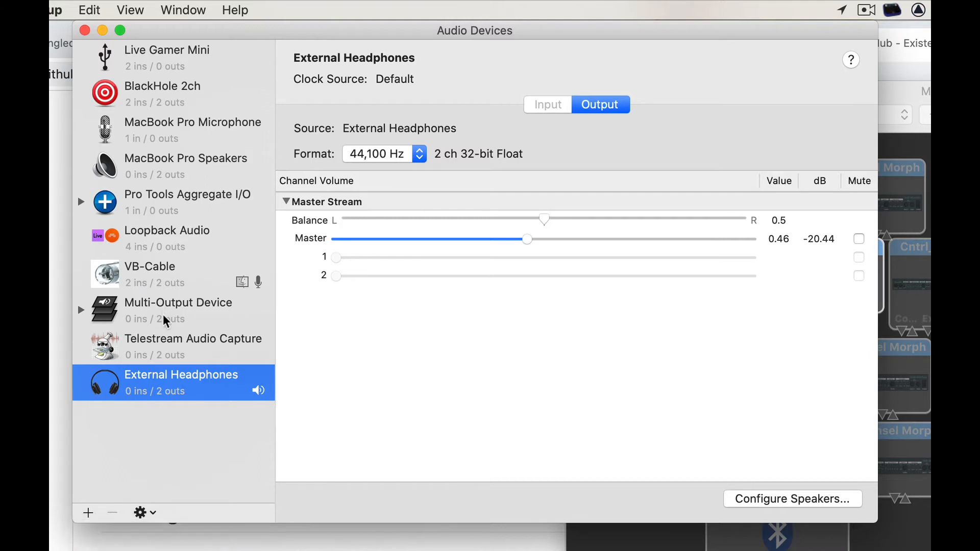
Step: Remove BlackHole 2ch and External Headphones from the Multi-Output Device
{"action": "left_click", "coordinate": [165, 320]}
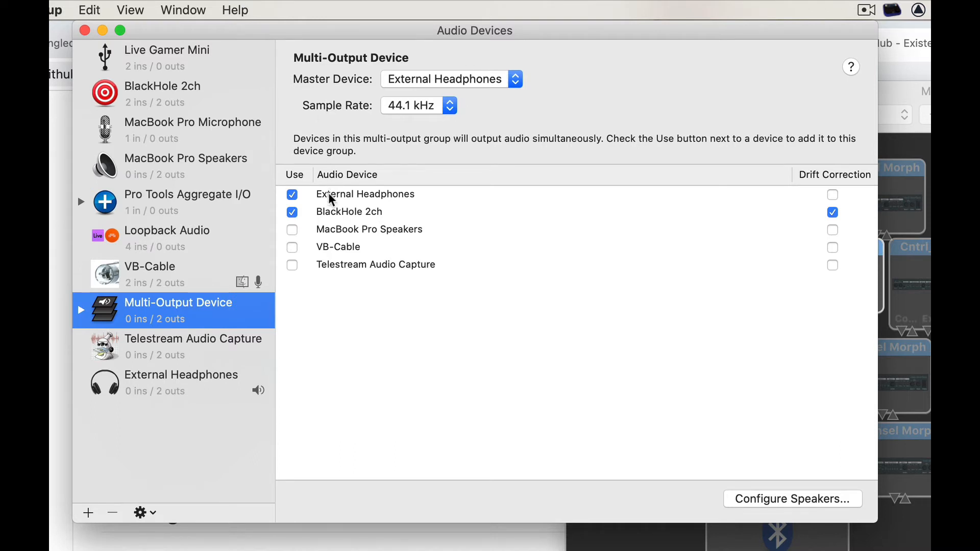
{"action": "left_click", "coordinate": [342, 217]}
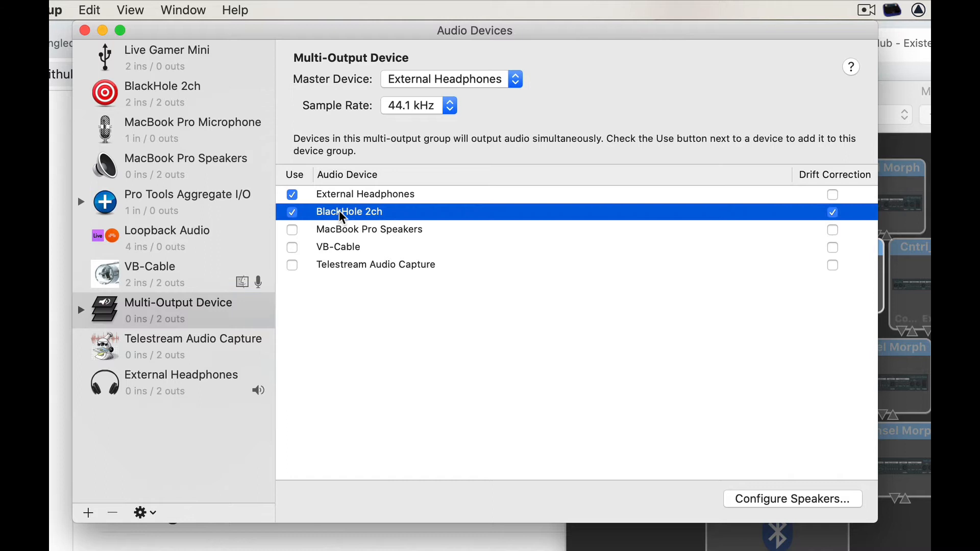
{"action": "left_click", "coordinate": [293, 212]}
{"action": "left_click", "coordinate": [293, 212]}
{"action": "left_click", "coordinate": [292, 212]}
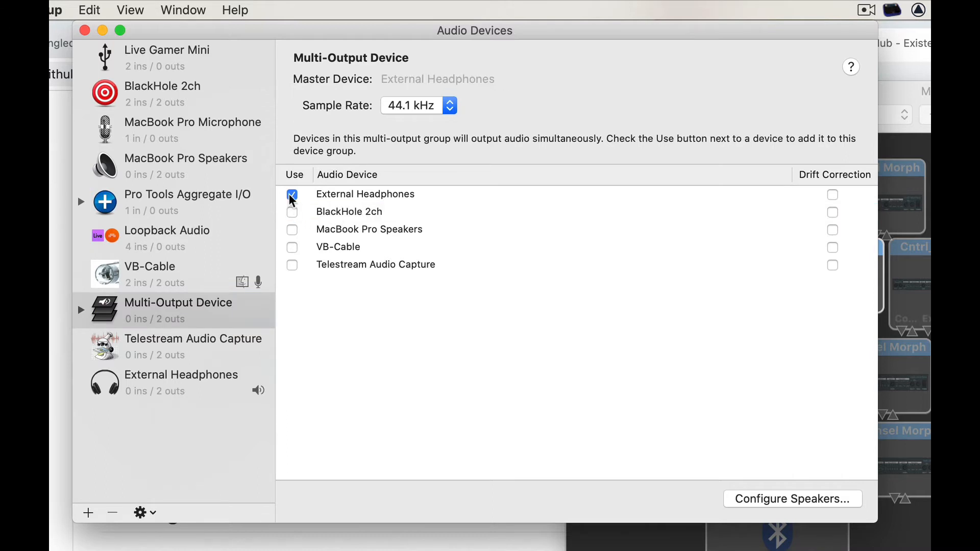
{"action": "left_click", "coordinate": [292, 195]}
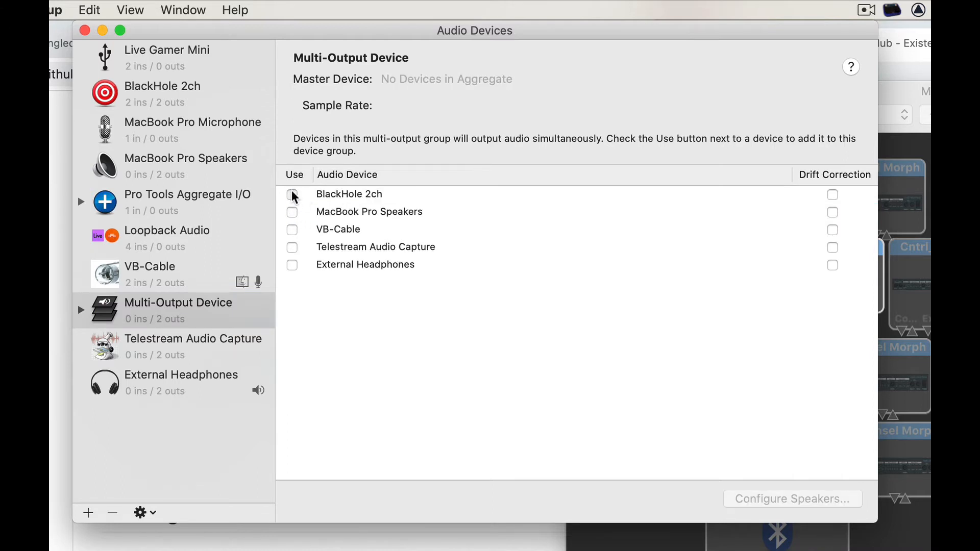
{"action": "left_click", "coordinate": [292, 194]}
{"action": "left_click", "coordinate": [292, 264]}
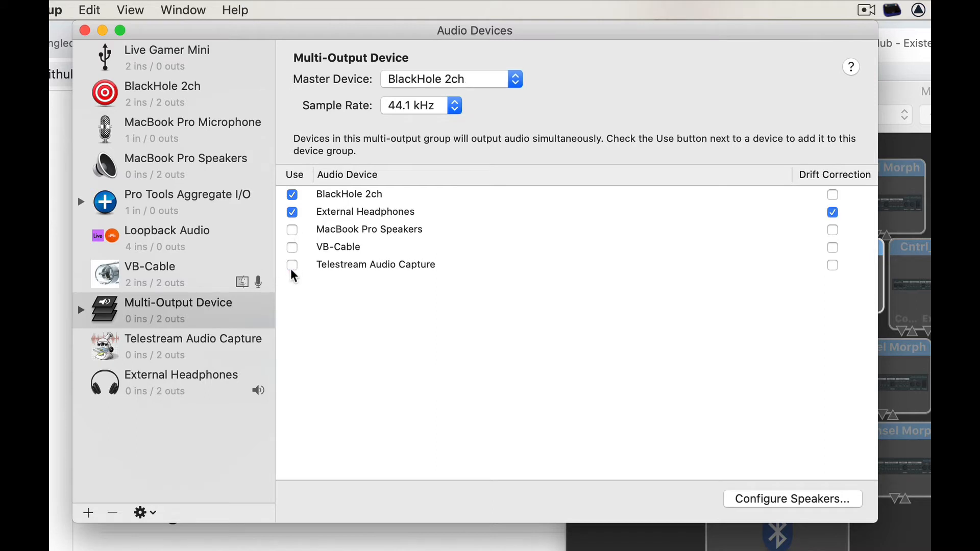
{"action": "left_click", "coordinate": [292, 213]}
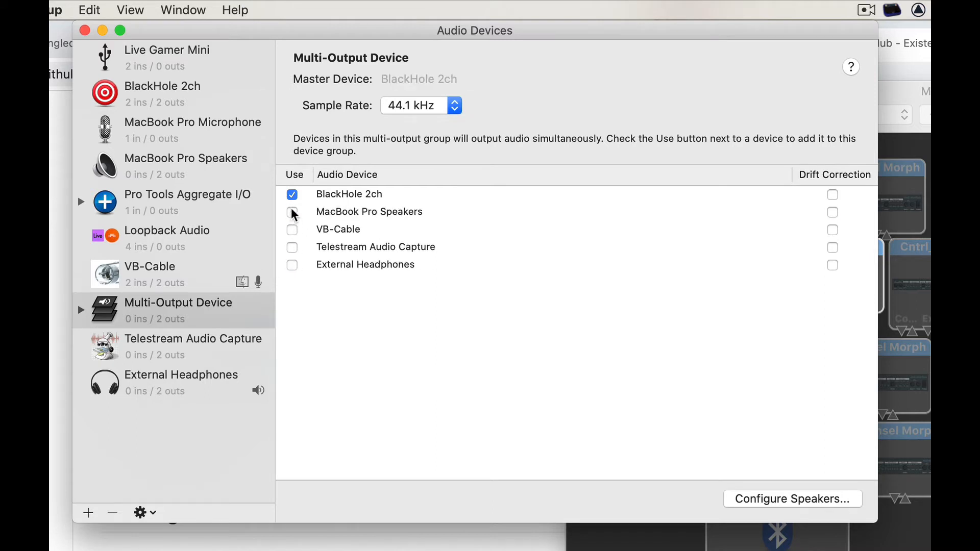
{"action": "left_click", "coordinate": [292, 195]}
Step: Add External Headphones first and BlackHole 2ch second to the Multi-Output Device, enabling drift correction for BlackHole 2ch
{"action": "left_click", "coordinate": [295, 267]}
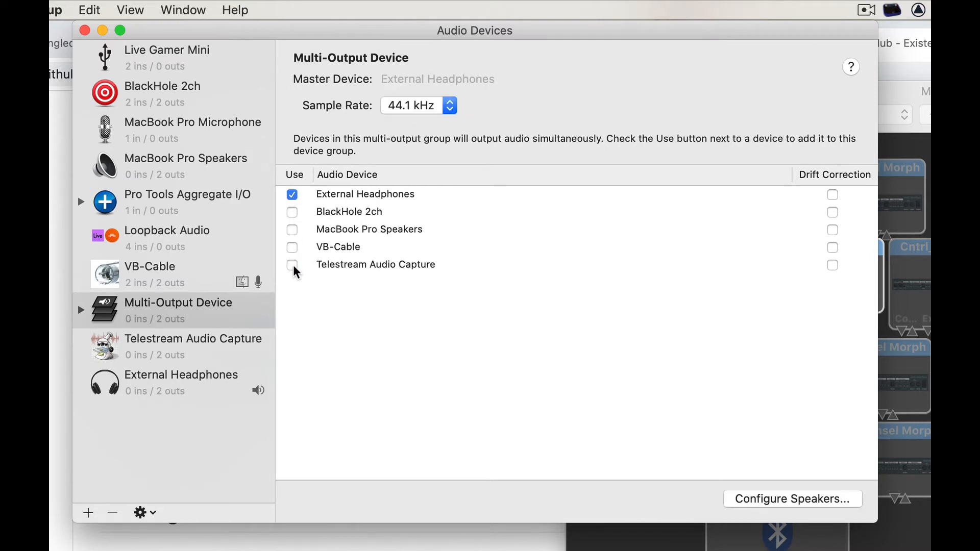
{"action": "left_click", "coordinate": [293, 213]}
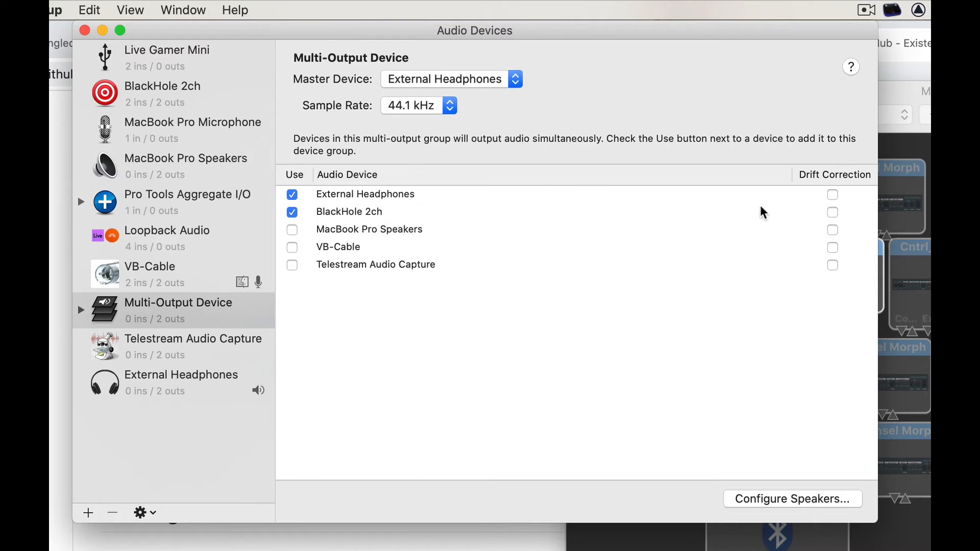
{"action": "left_click", "coordinate": [835, 215]}
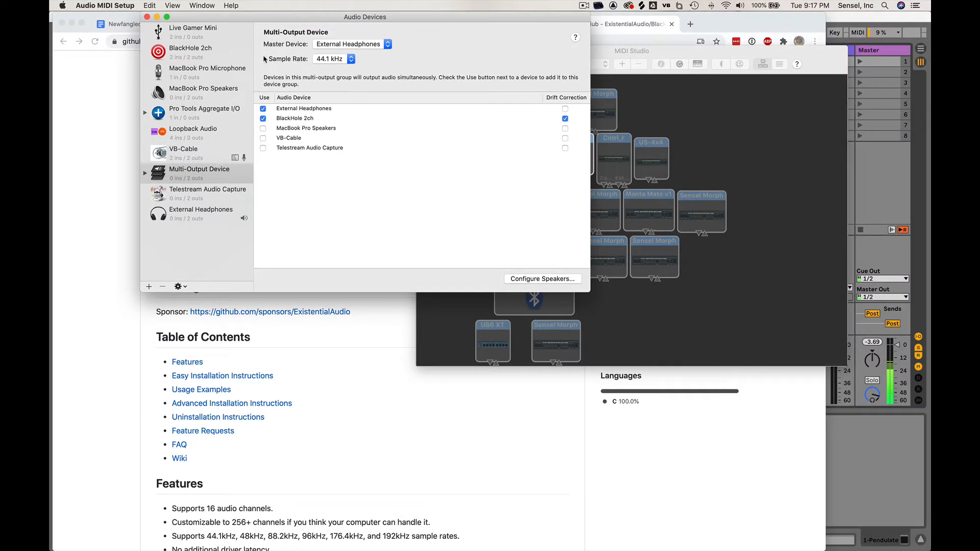
Step: Switch to Ableton Live, close the Pendulate window, and check in the audio preferences that Multi-Output Device is the audio output device
{"action": "left_click", "coordinate": [834, 19]}
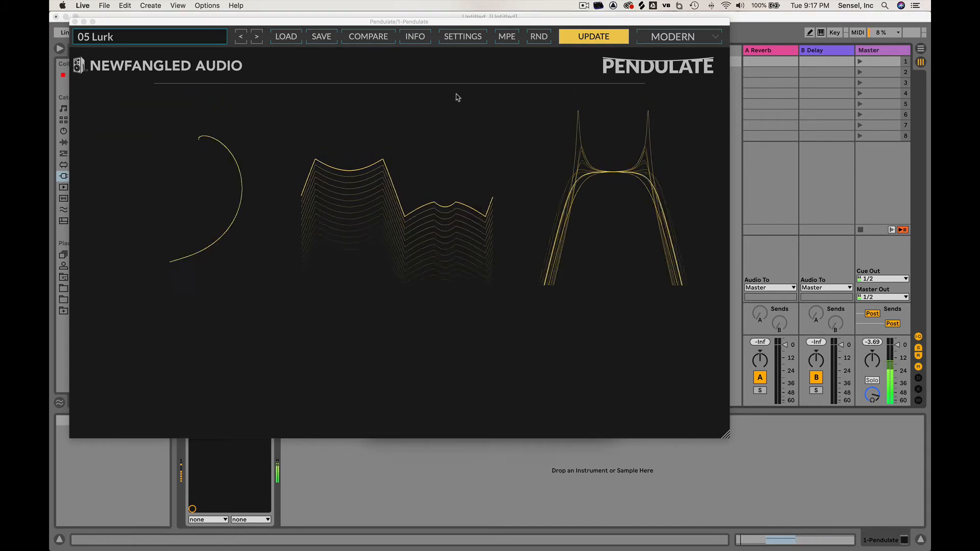
{"action": "left_click", "coordinate": [75, 23]}
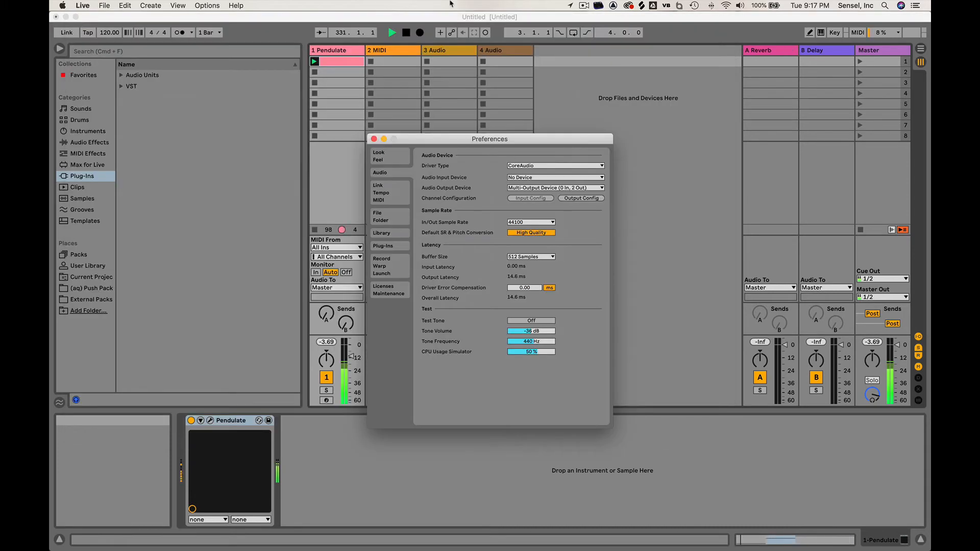
{"action": "left_click_drag", "start_coordinate": [456, 139], "coordinate": [384, 64]}
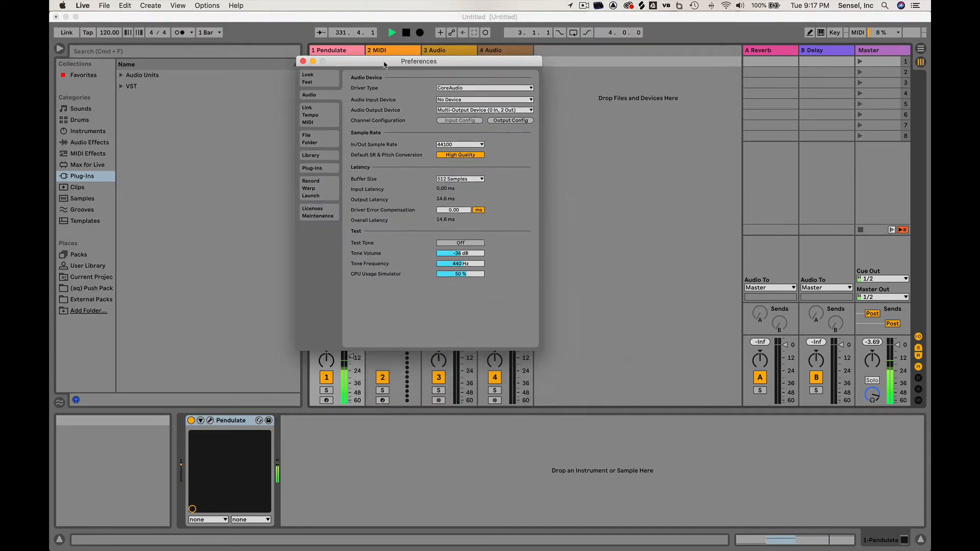
{"action": "left_click", "coordinate": [472, 111]}
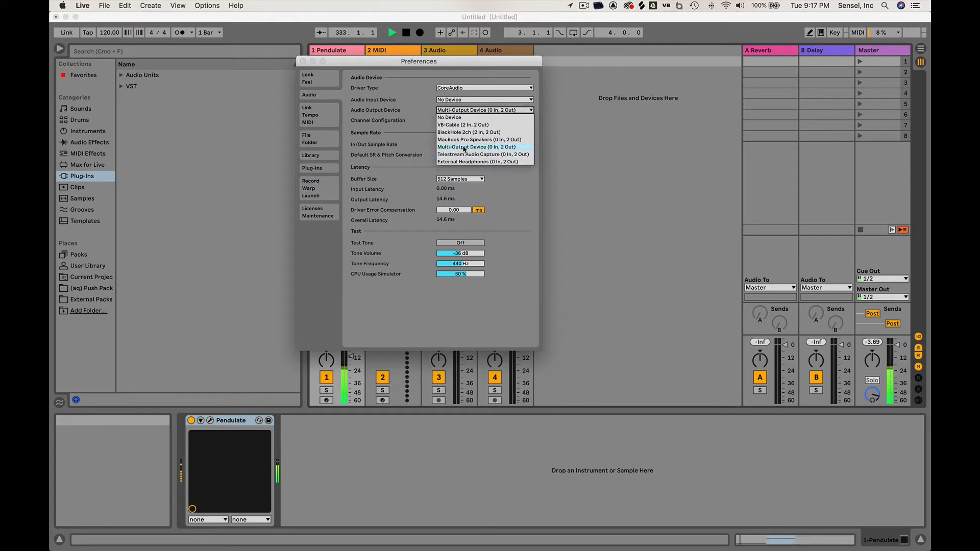
{"action": "left_click", "coordinate": [331, 143]}
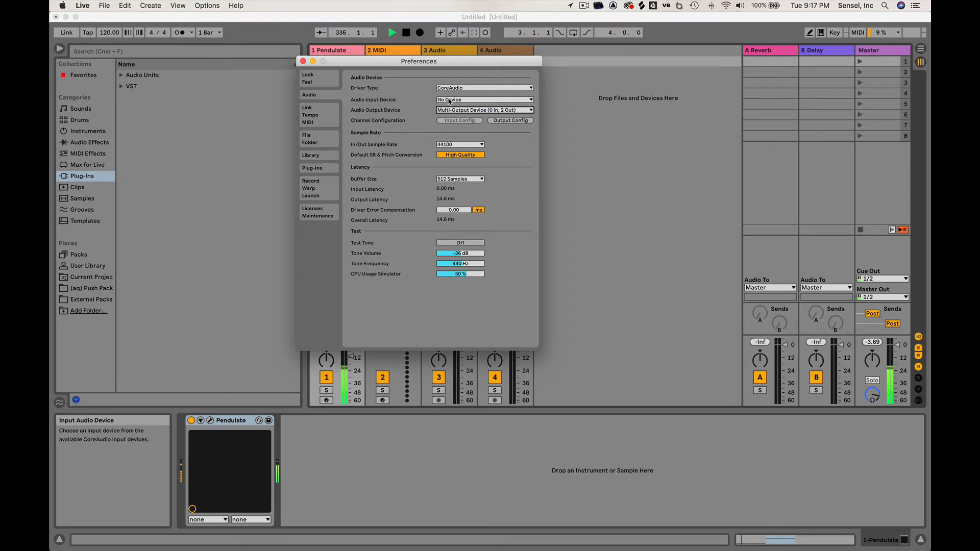
{"action": "left_click", "coordinate": [303, 61]}
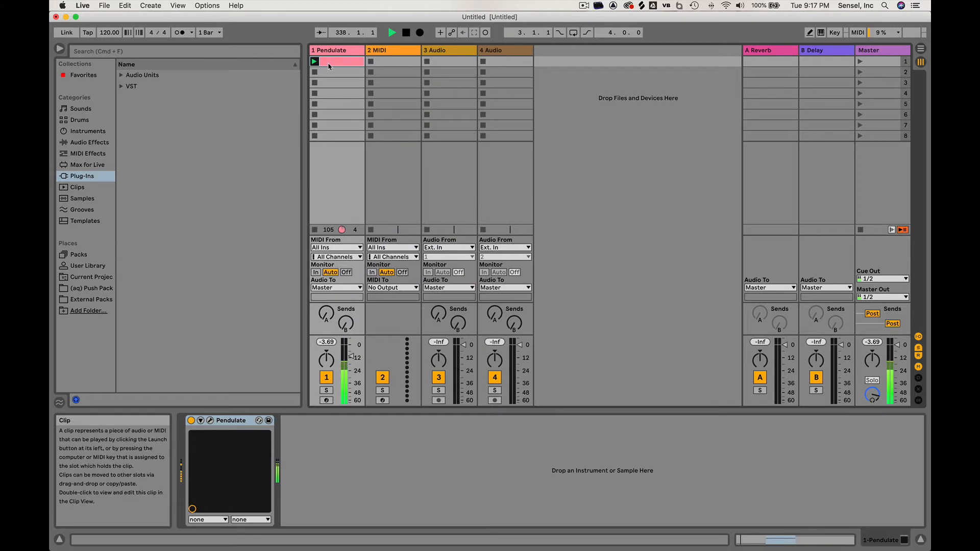
Step: Find and launch QuickTime Player with a system search, and dismiss its file chooser
{"action": "key", "text": "super+Tab"}
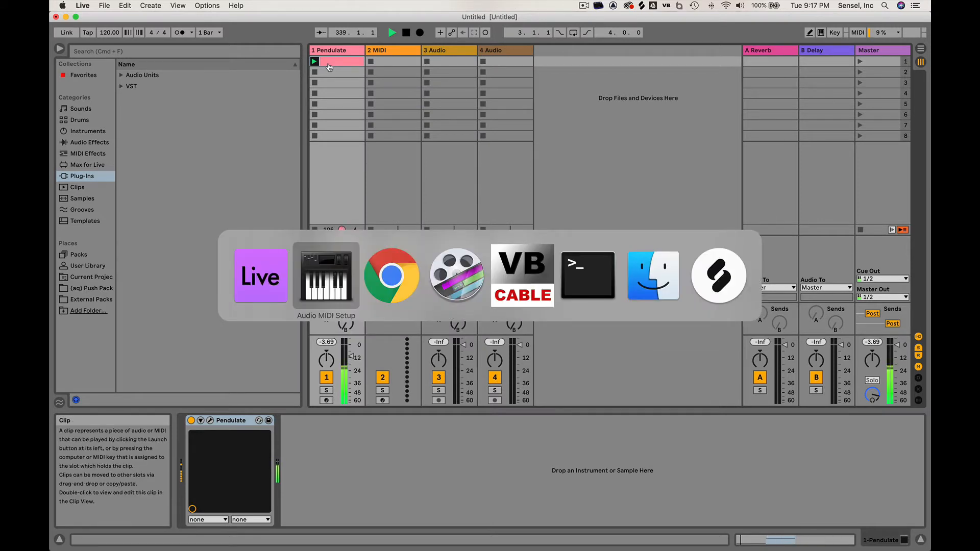
{"action": "key", "text": "super+Escape"}
{"action": "key", "text": "super+space"}
{"action": "type", "text": "q"}
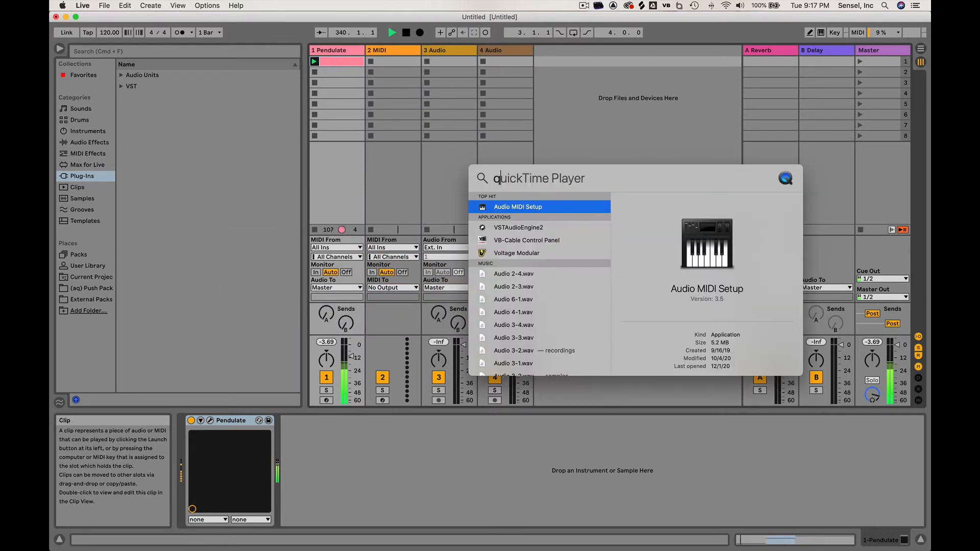
{"action": "type", "text": "uic"}
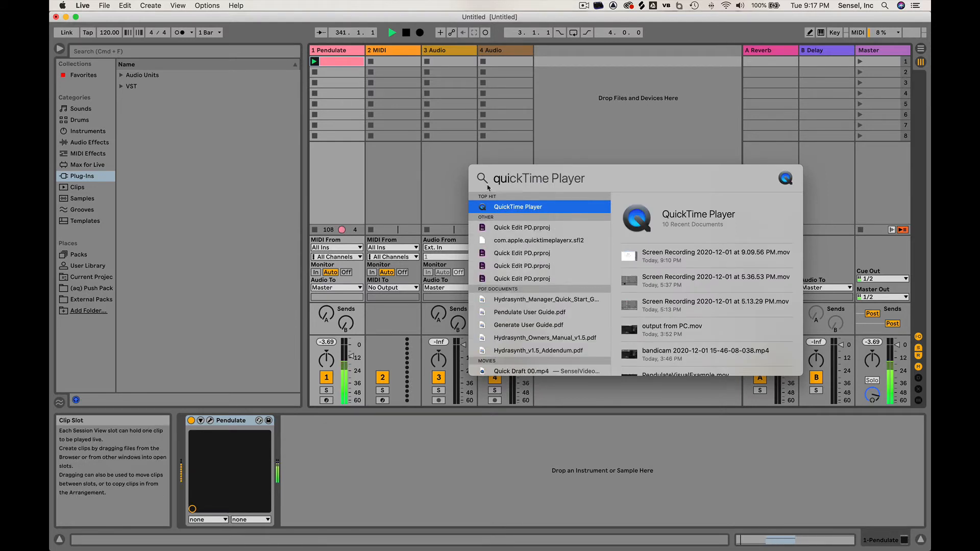
{"action": "left_click", "coordinate": [543, 207]}
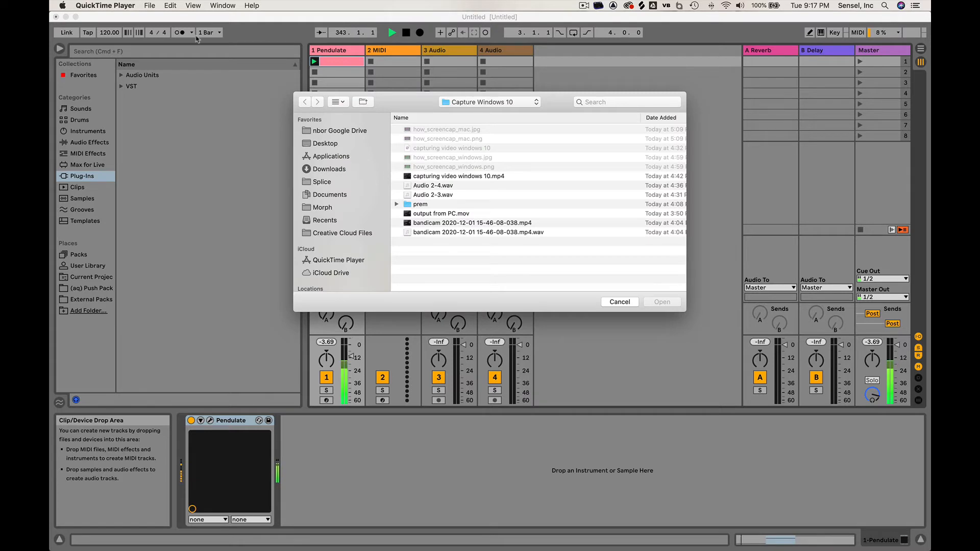
{"action": "left_click", "coordinate": [619, 302]}
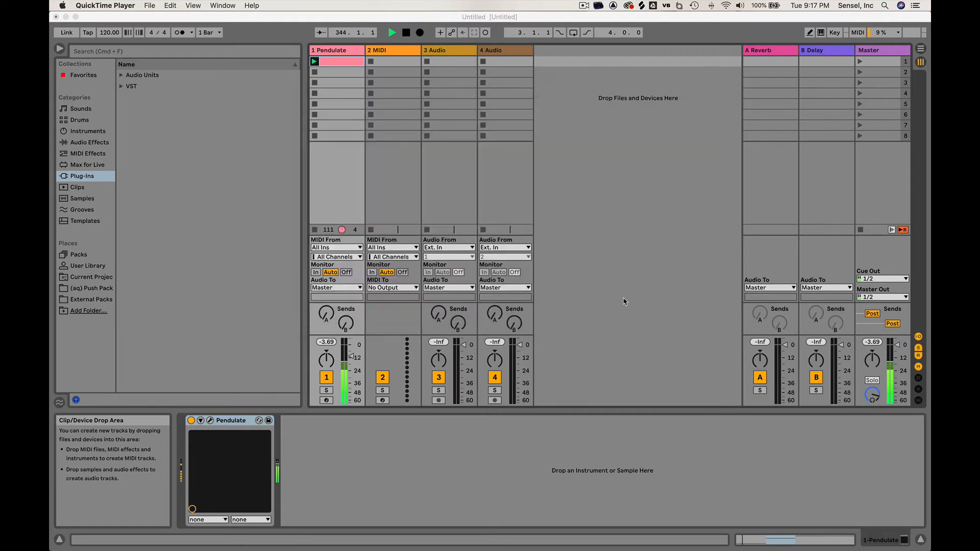
Step: Start a new screen recording setup for the entire screen, examine its save location, timer and microphone options, and close the controls
{"action": "left_click", "coordinate": [147, 5]}
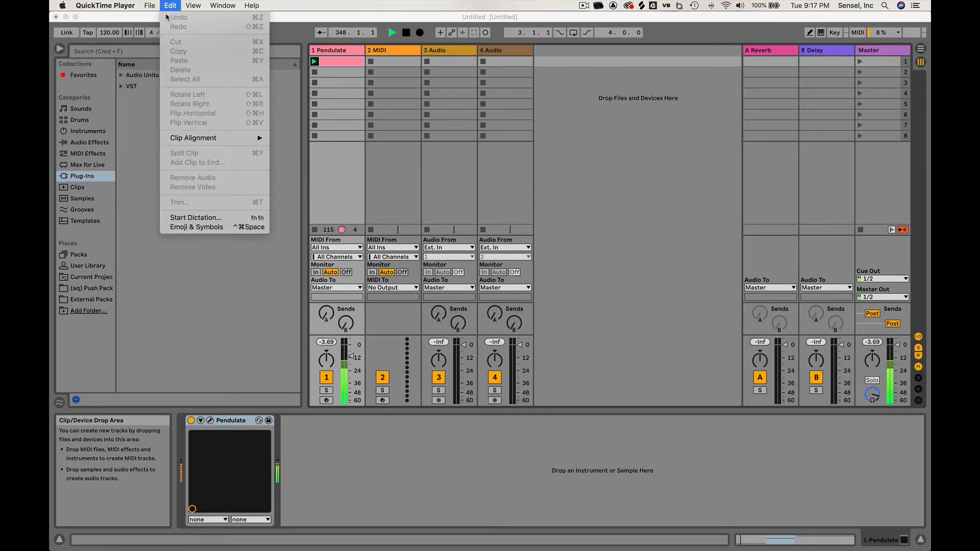
{"action": "left_click", "coordinate": [158, 36]}
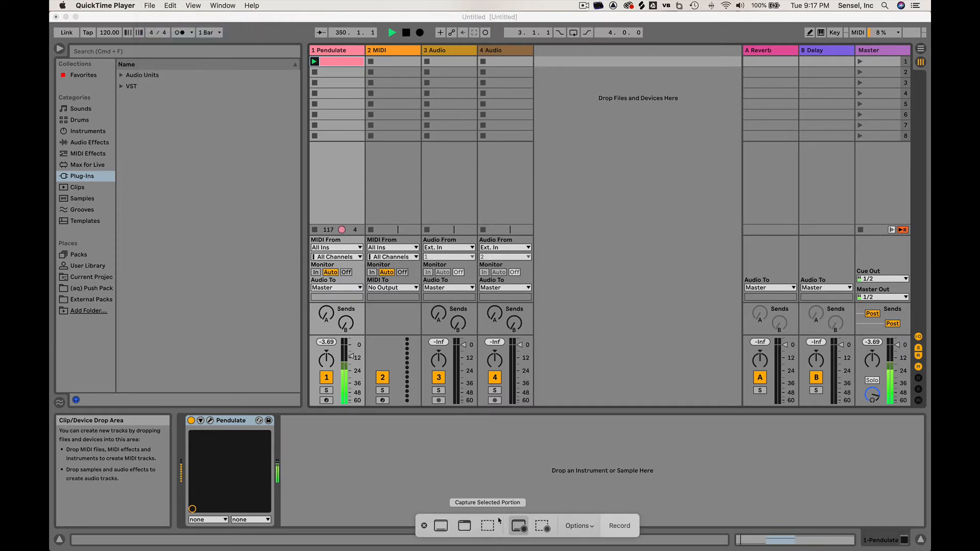
{"action": "left_click", "coordinate": [496, 524]}
{"action": "left_click", "coordinate": [520, 528]}
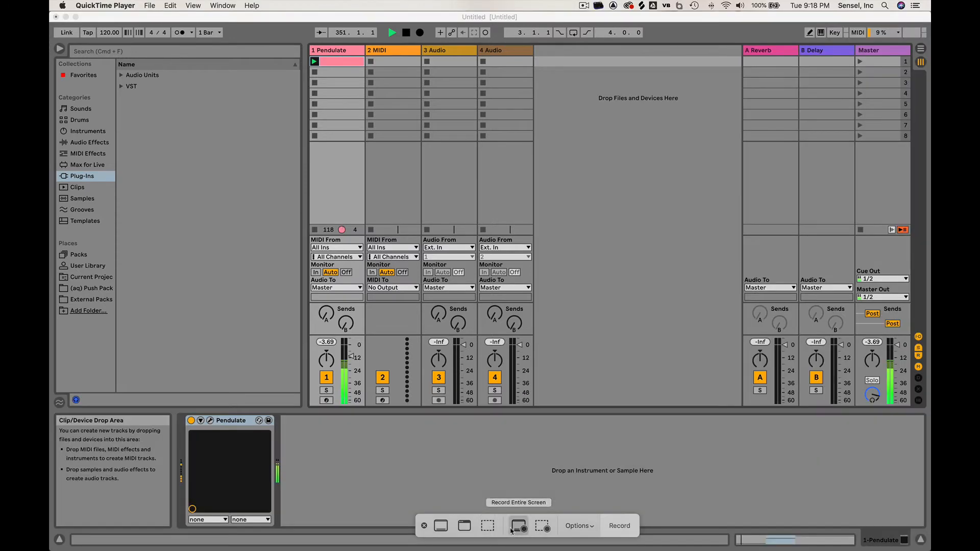
{"action": "left_click", "coordinate": [586, 527]}
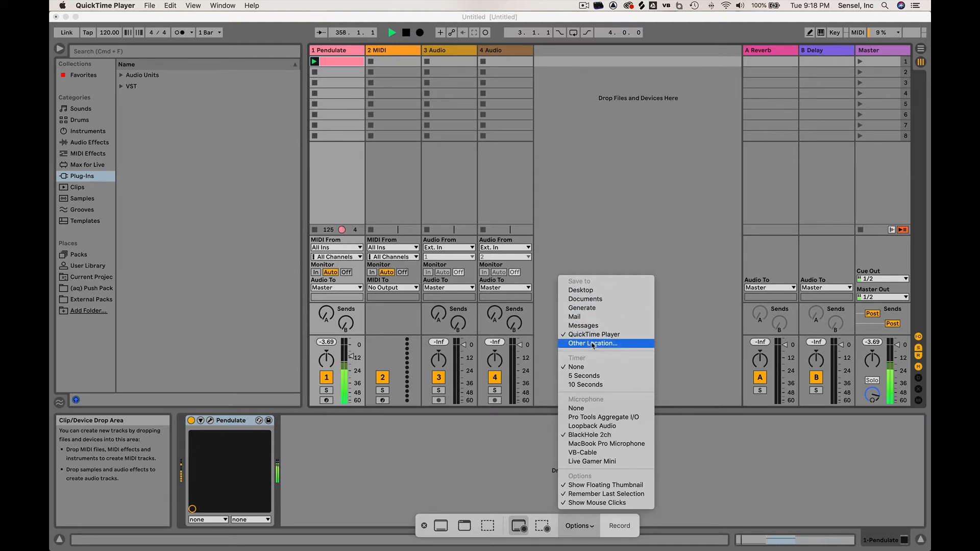
{"action": "left_click", "coordinate": [588, 531]}
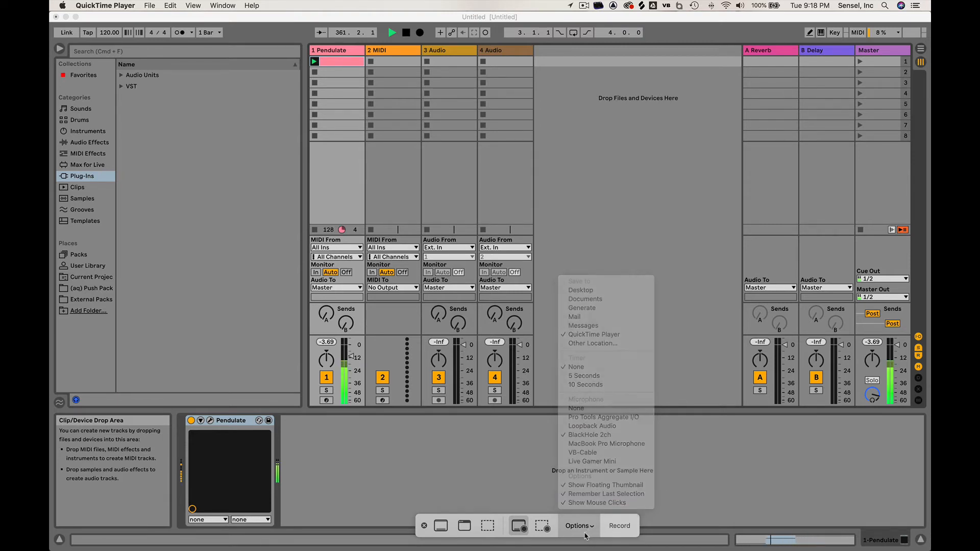
{"action": "left_click", "coordinate": [423, 532]}
Step: Open a new audio recording, check its microphone and quality choices, and close the recording window
{"action": "left_click", "coordinate": [148, 6]}
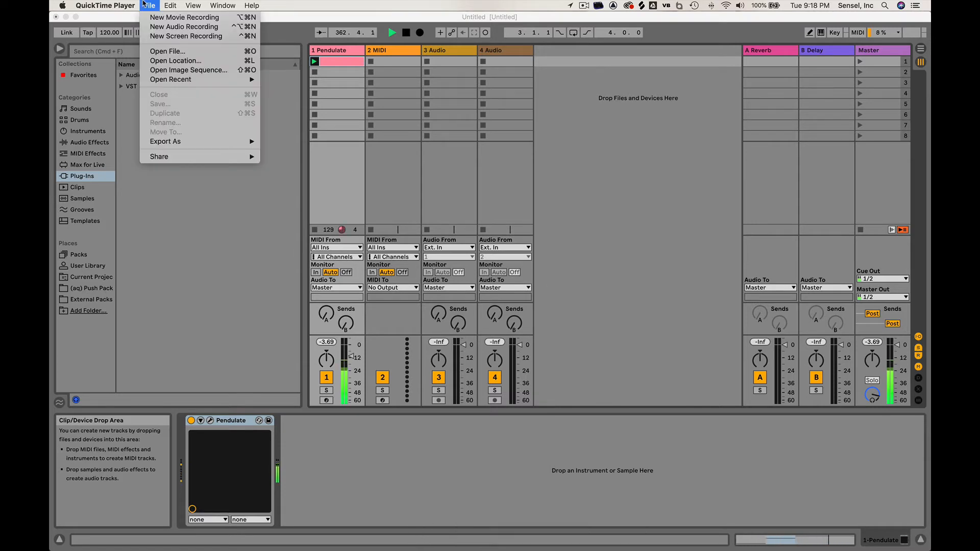
{"action": "left_click", "coordinate": [158, 28]}
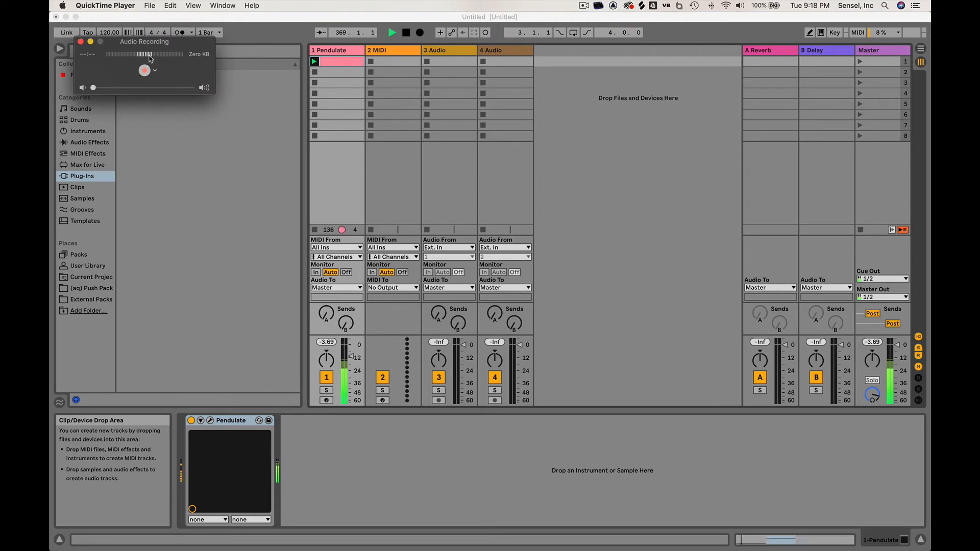
{"action": "left_click", "coordinate": [157, 73]}
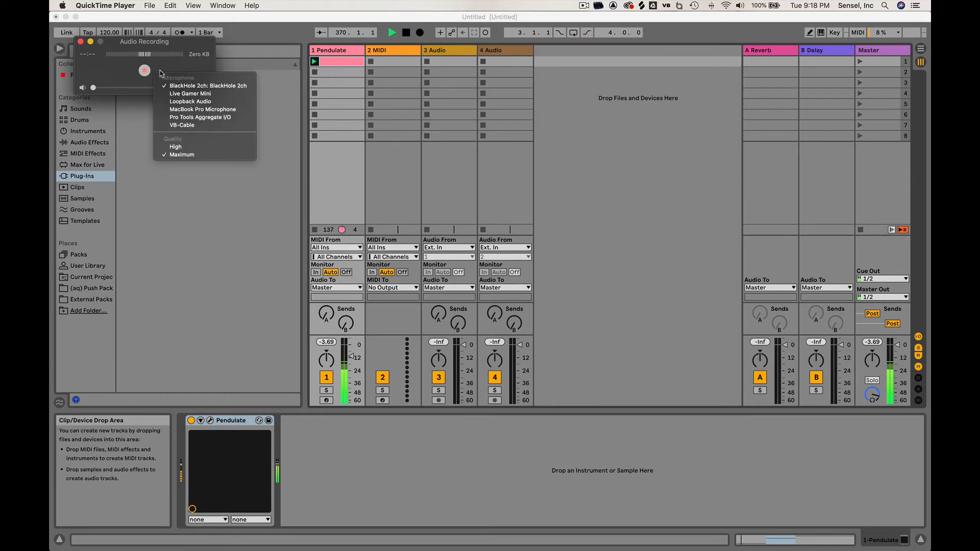
{"action": "left_click", "coordinate": [103, 80]}
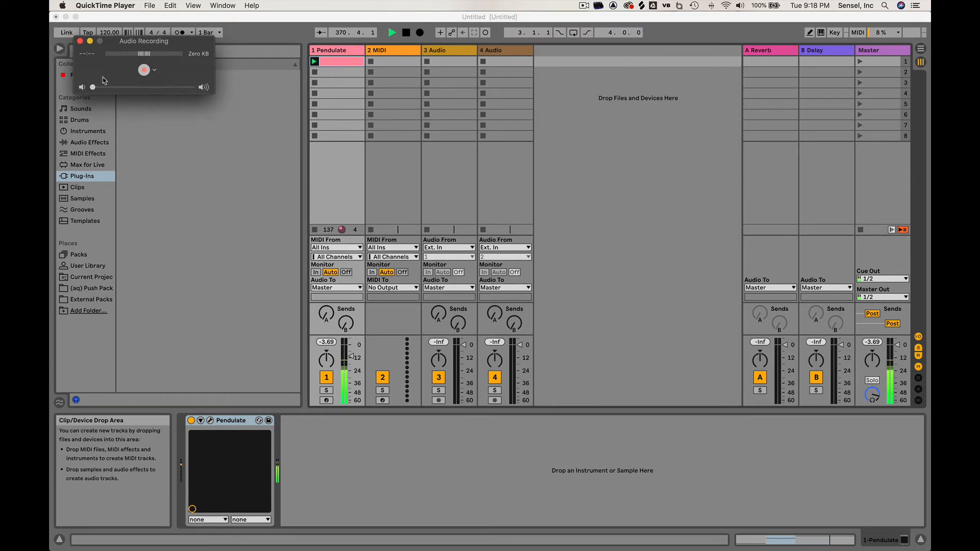
{"action": "left_click", "coordinate": [79, 41]}
Step: Record the entire screen in QuickTime Player while displaying the Pendulate plug-in window in Ableton Live, and stop the recording
{"action": "left_click", "coordinate": [148, 5]}
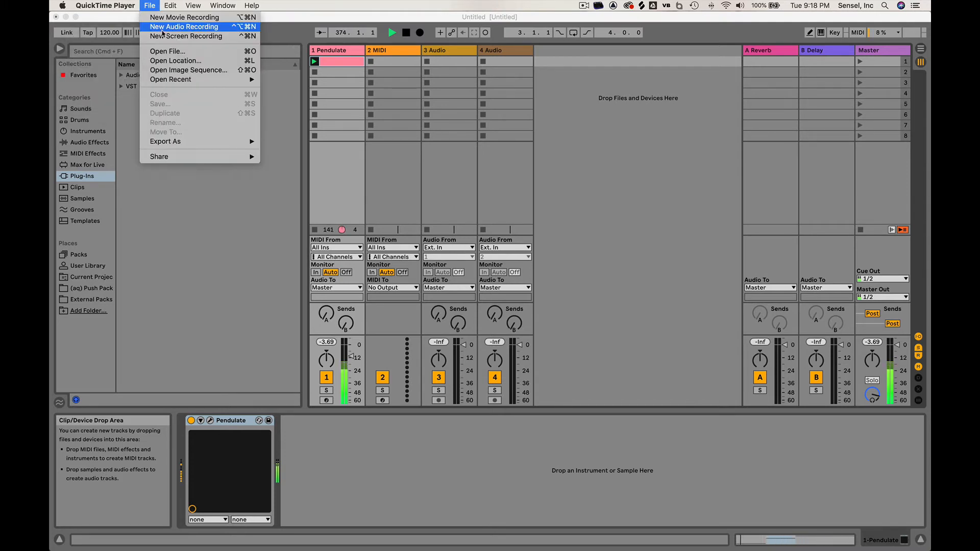
{"action": "left_click", "coordinate": [163, 36]}
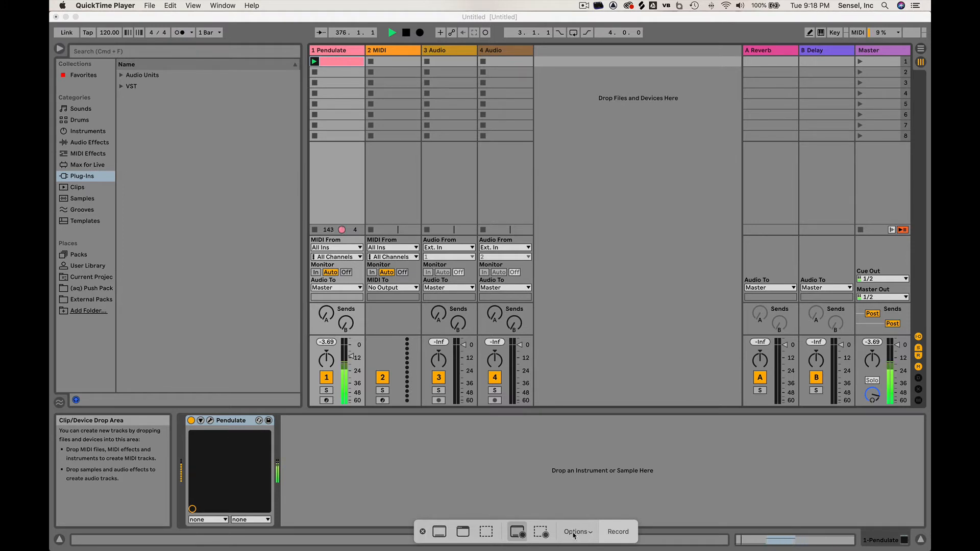
{"action": "left_click", "coordinate": [626, 534]}
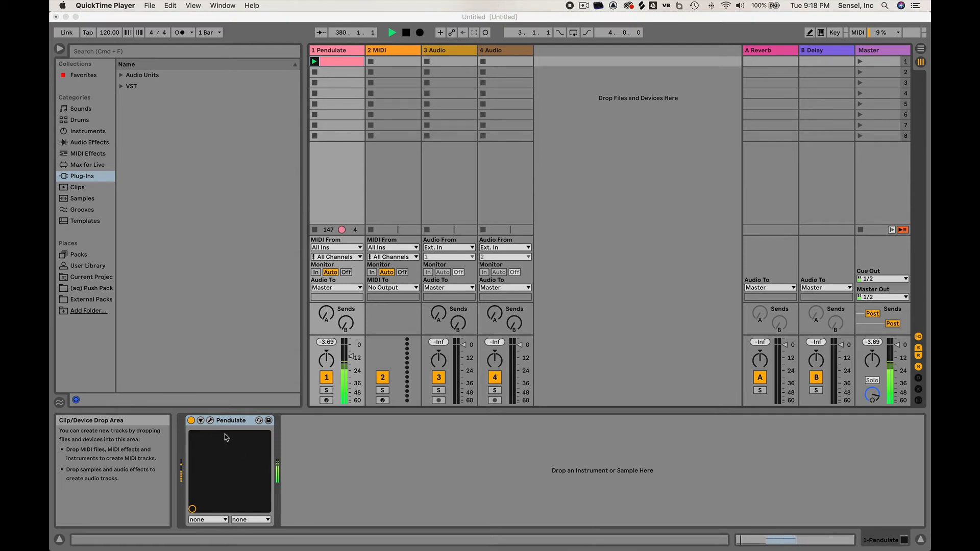
{"action": "left_click", "coordinate": [323, 476]}
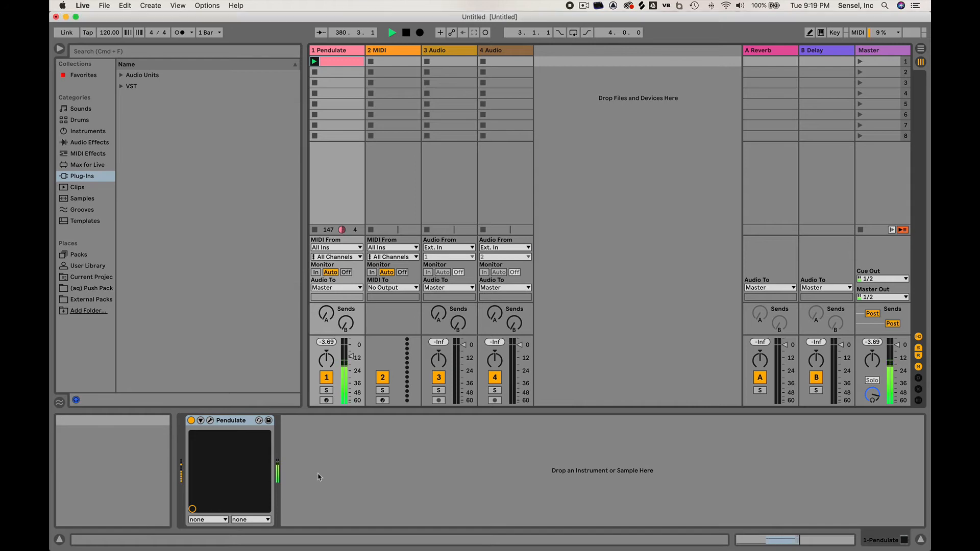
{"action": "left_click", "coordinate": [210, 422]}
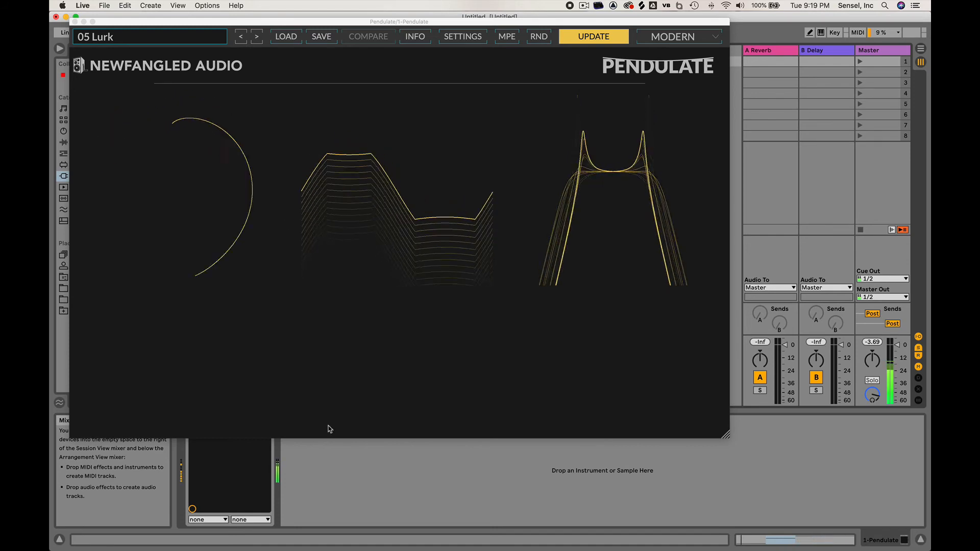
{"action": "left_click", "coordinate": [569, 6]}
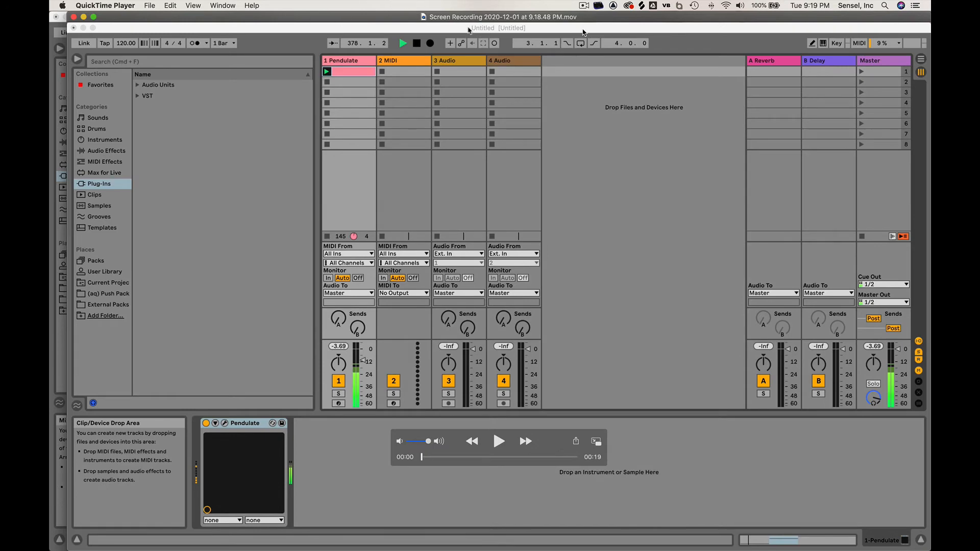
Step: Stop playback in Ableton Live, return to QuickTime Player, and play the screen recording up to about 10 seconds
{"action": "left_click", "coordinate": [499, 442]}
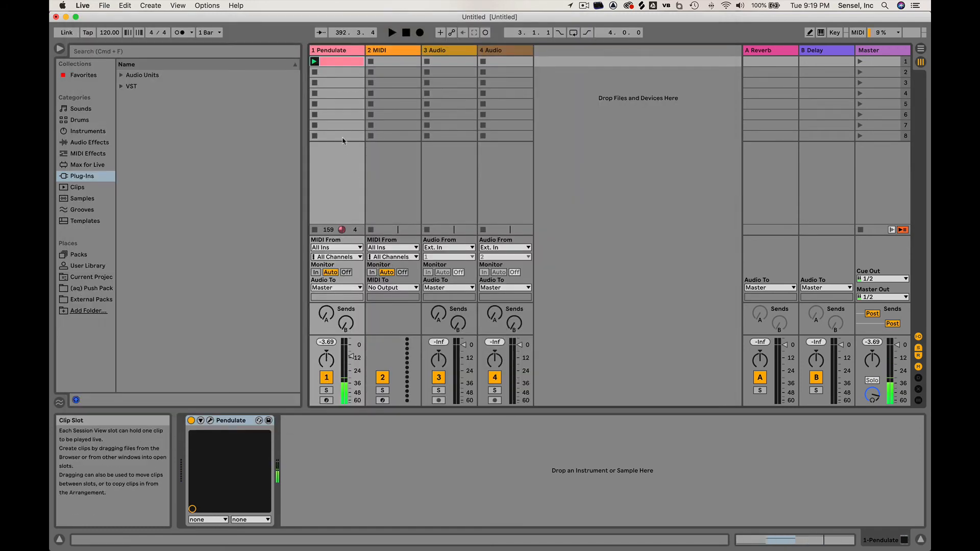
{"action": "key", "text": "super+Tab"}
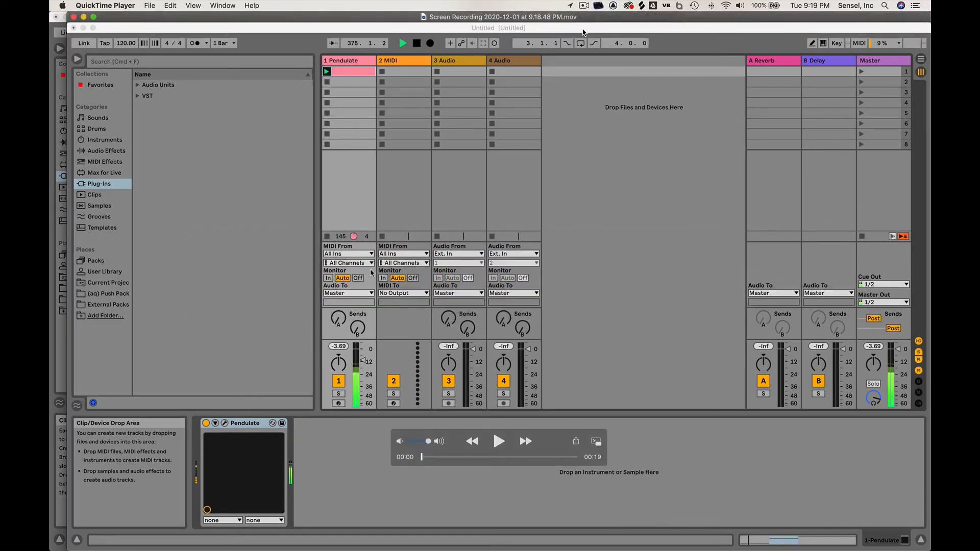
{"action": "left_click", "coordinate": [498, 441]}
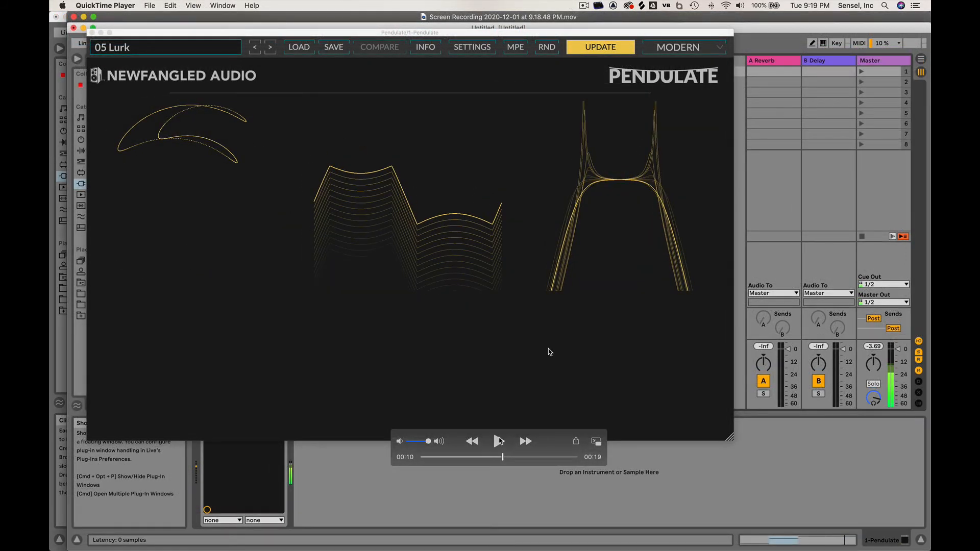
{"action": "key", "text": "space"}
Step: Examine the export resolutions available for the screen recording, including 1080p
{"action": "left_click", "coordinate": [118, 5]}
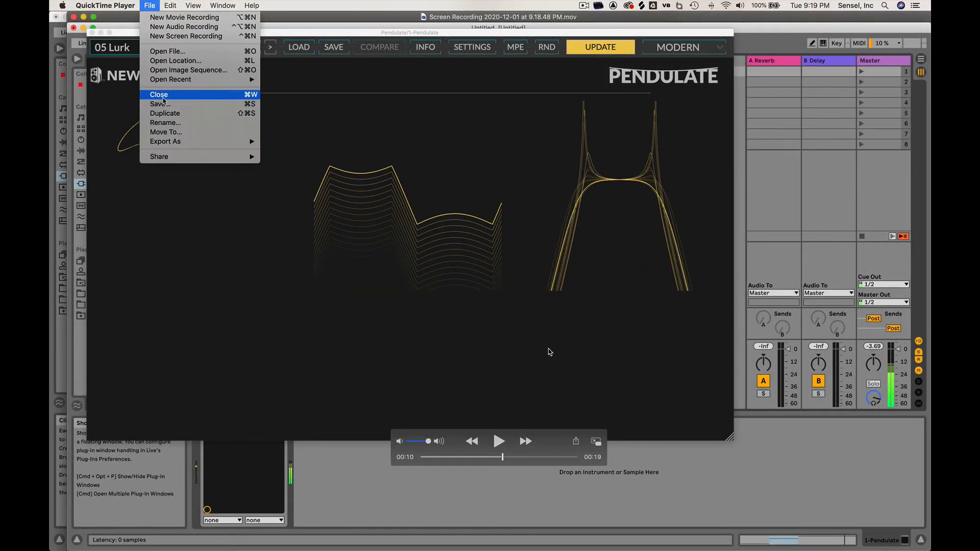
{"action": "mouse_move", "coordinate": [161, 142]}
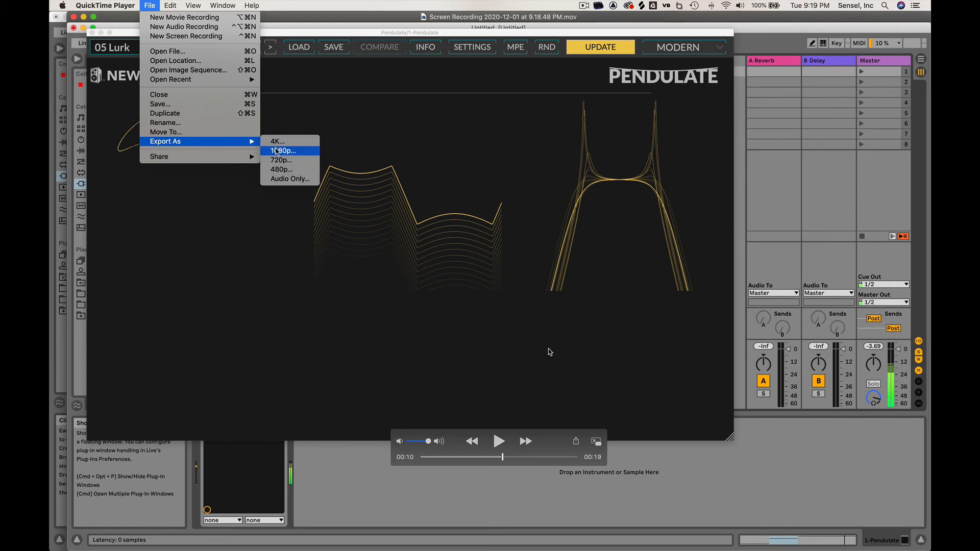
{"action": "left_click", "coordinate": [277, 150]}
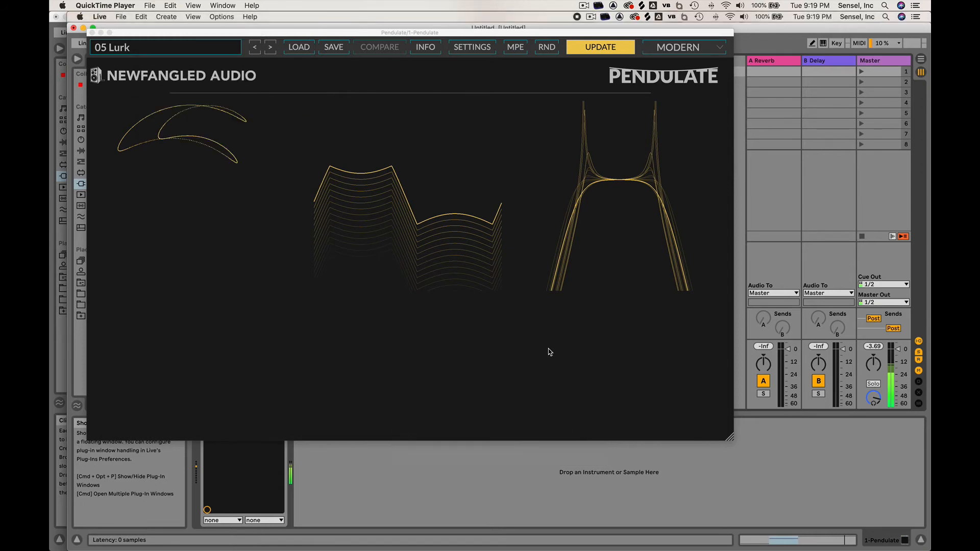
Step: Save the screen recording to the Desktop as "pendul audio video" without replacing the existing file, and close the recording
{"action": "left_click", "coordinate": [153, 5]}
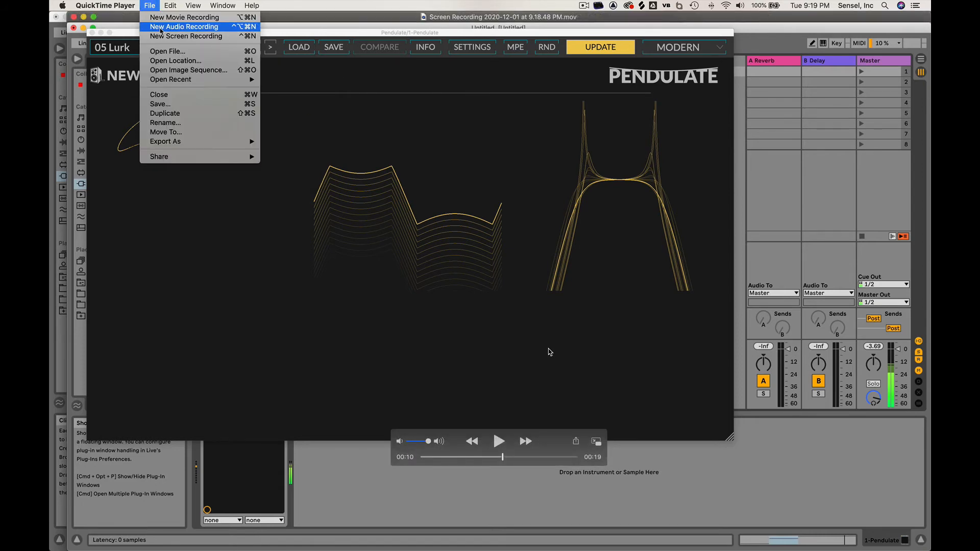
{"action": "left_click", "coordinate": [166, 105]}
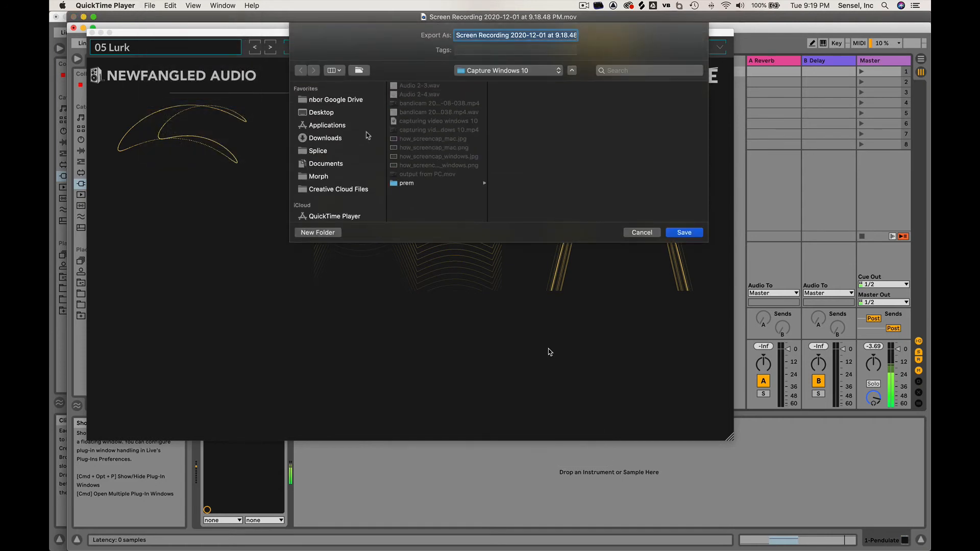
{"action": "left_click", "coordinate": [332, 113]}
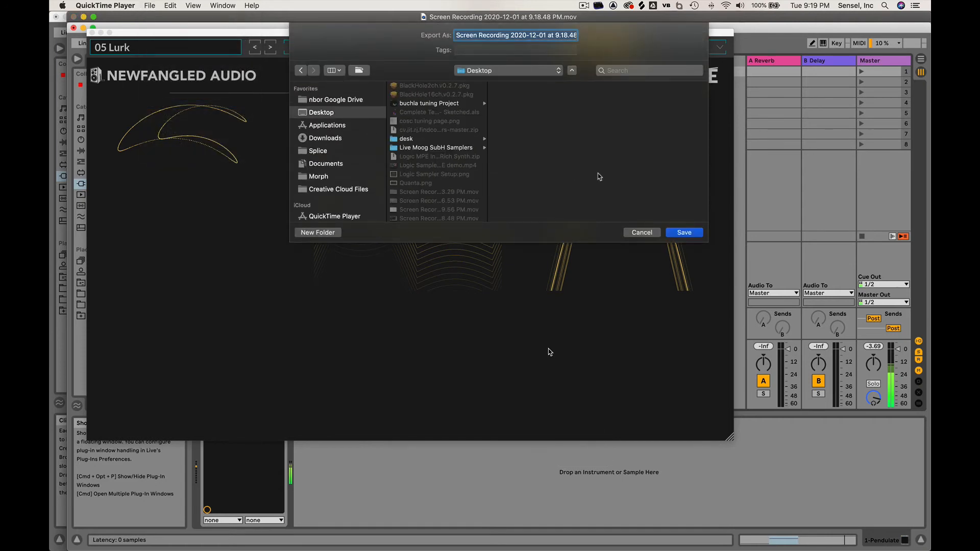
{"action": "left_click", "coordinate": [684, 233]}
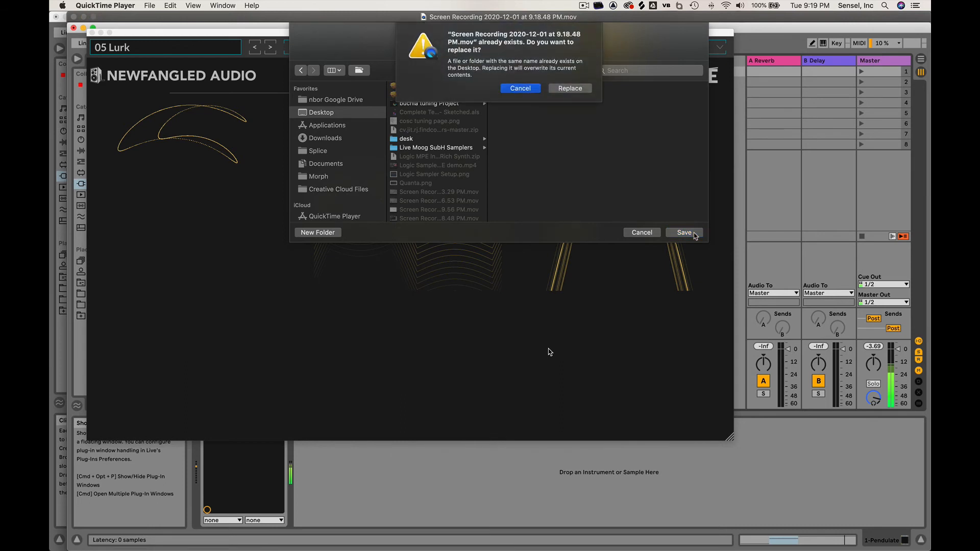
{"action": "left_click", "coordinate": [532, 90]}
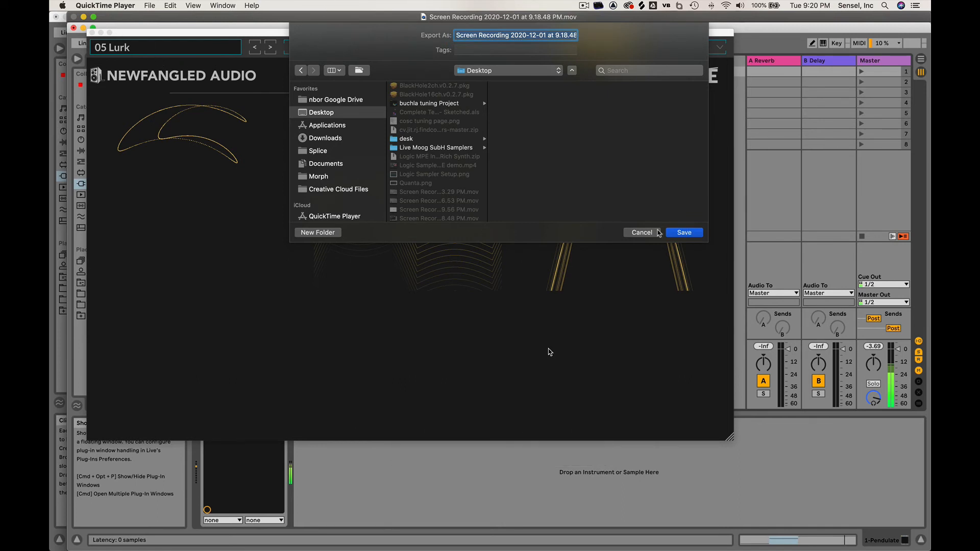
{"action": "type", "text": "pe"}
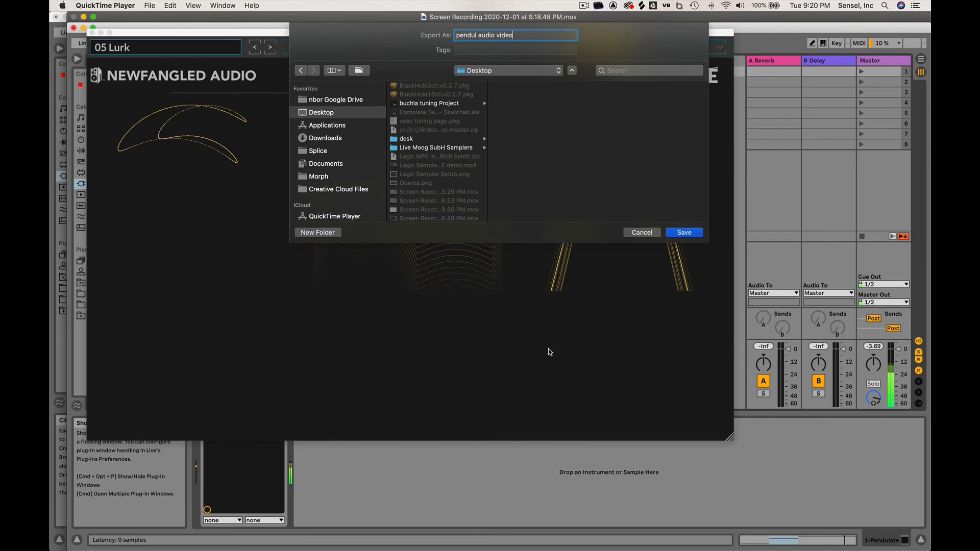
{"action": "type", "text": "ndul audio video"}
{"action": "key", "text": "Return"}
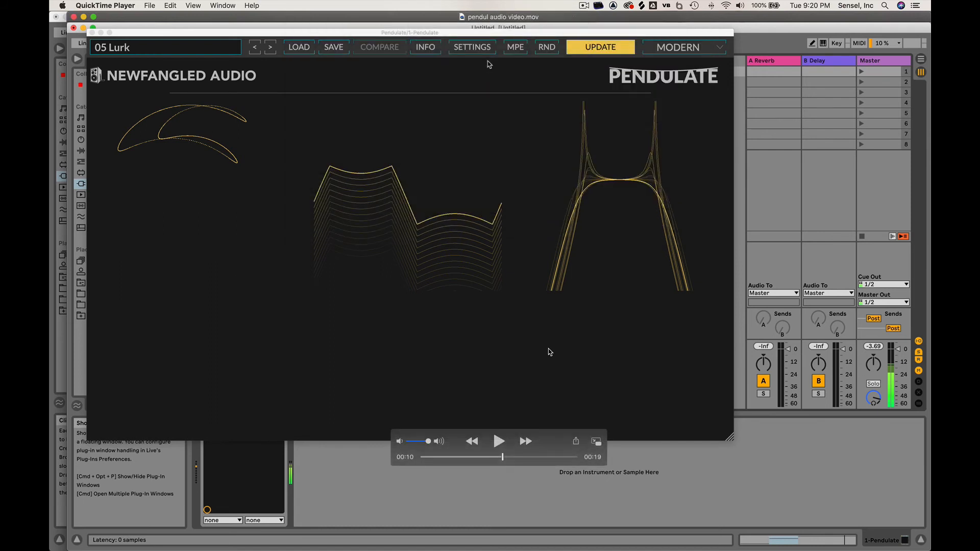
{"action": "key", "text": "super+w"}
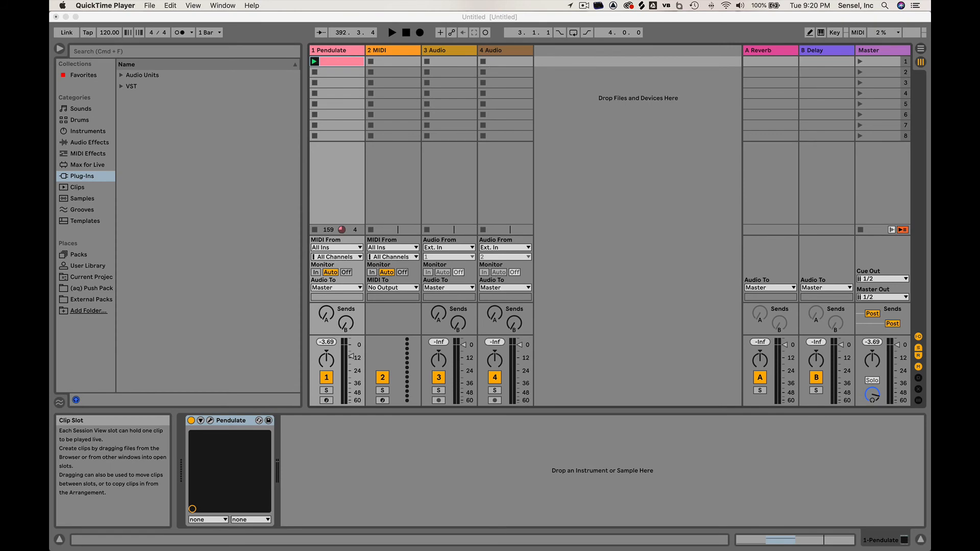
Step: Switch to Chrome and bring up the BlackHole GitHub page
{"action": "key", "text": "super+Tab"}
{"action": "key", "text": "super+Tab"}
{"action": "key", "text": "super+Tab"}
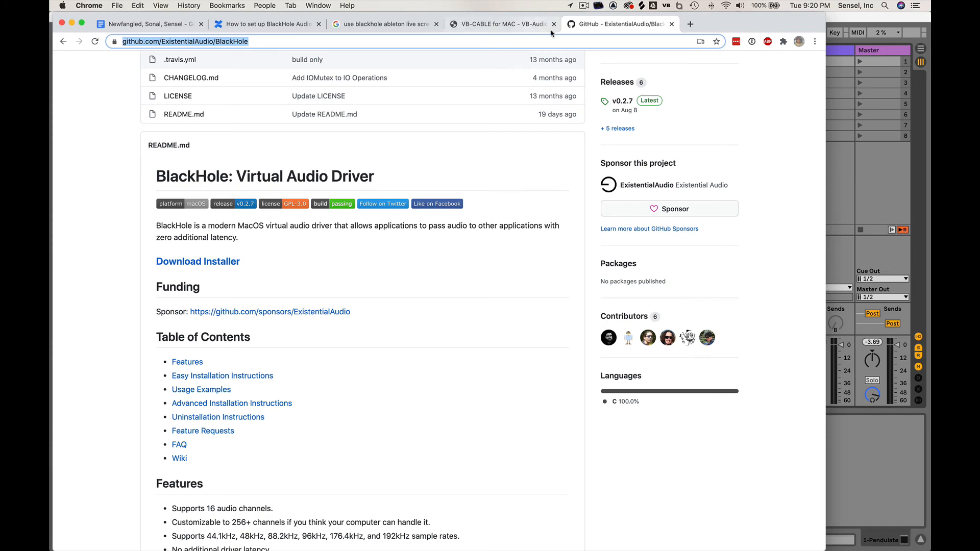
Step: Search Google for "handbrake for mac" in a new tab and bring up the official HandBrake website
{"action": "left_click", "coordinate": [689, 24]}
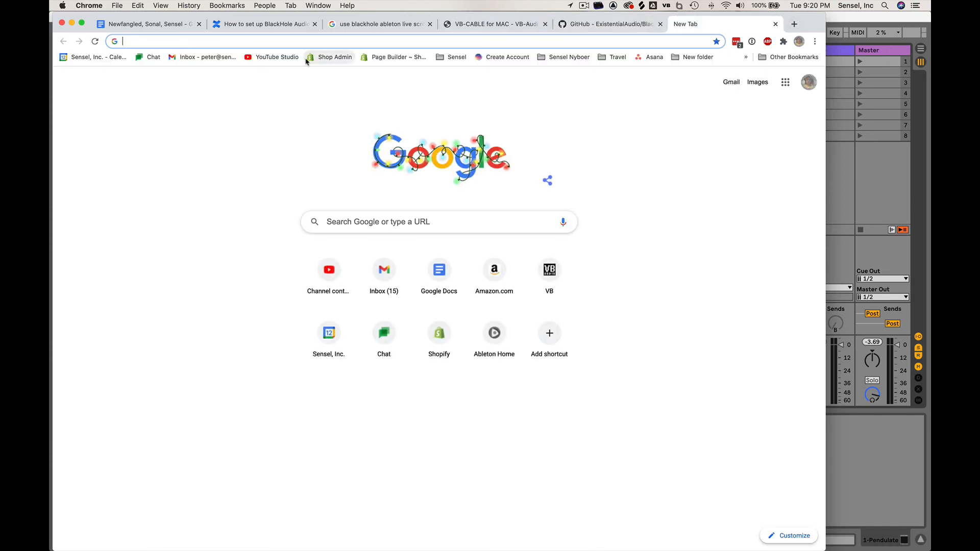
{"action": "type", "text": "hand"}
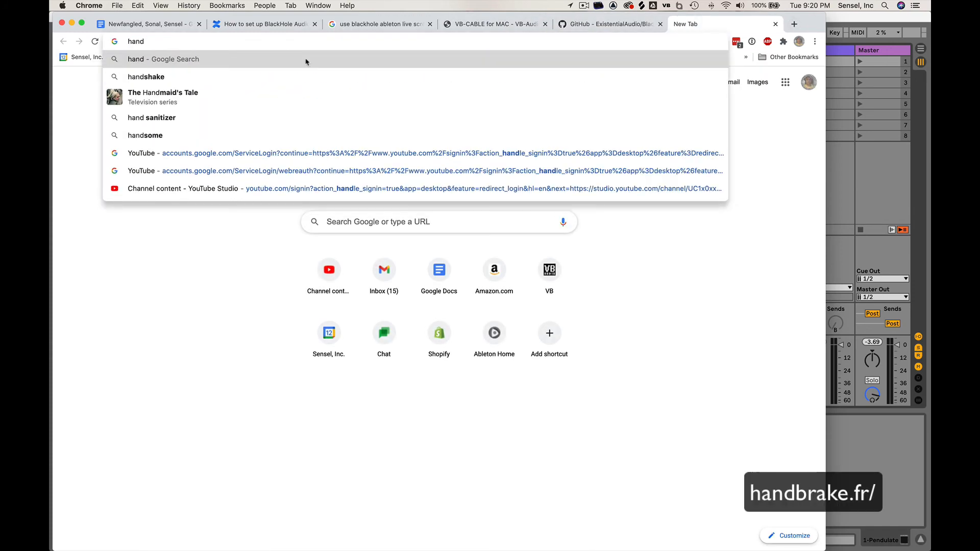
{"action": "type", "text": "brak"}
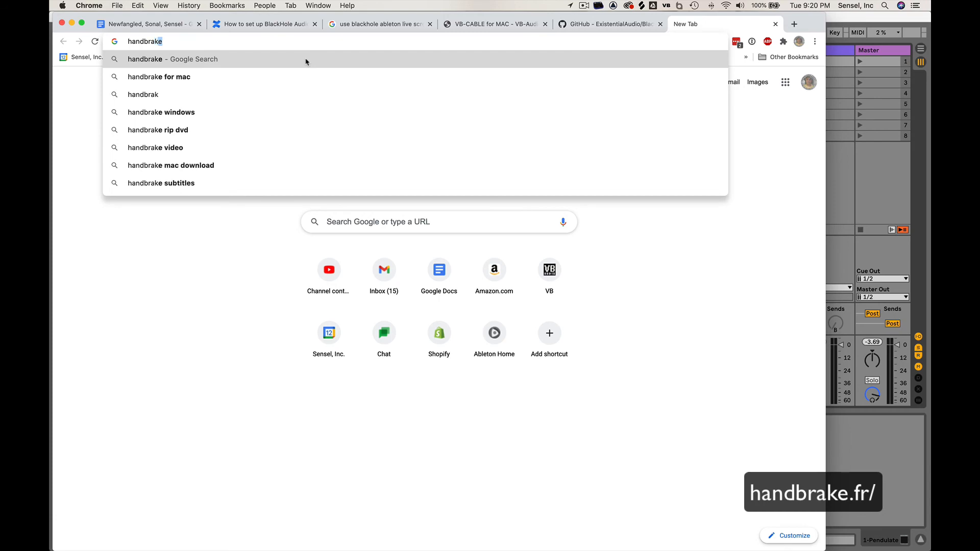
{"action": "key", "text": "Down"}
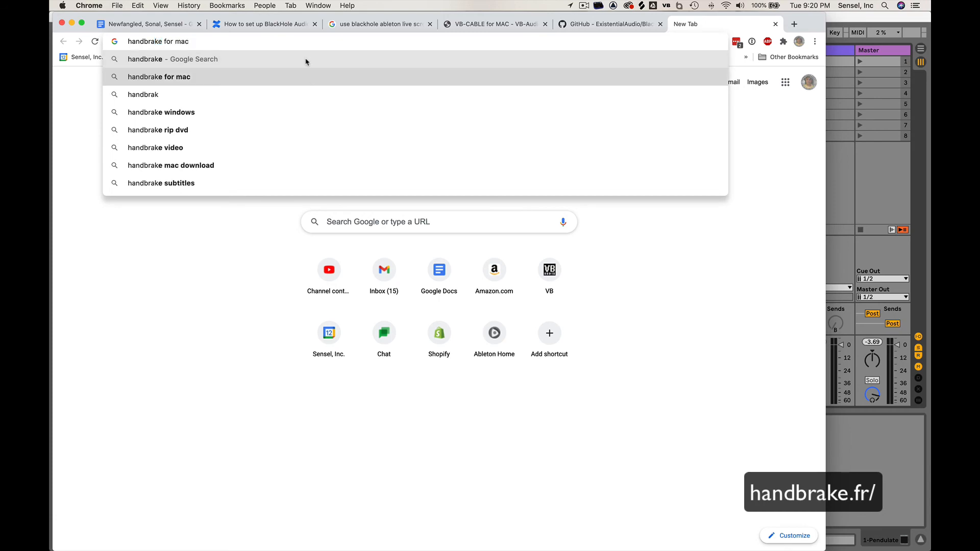
{"action": "key", "text": "Return"}
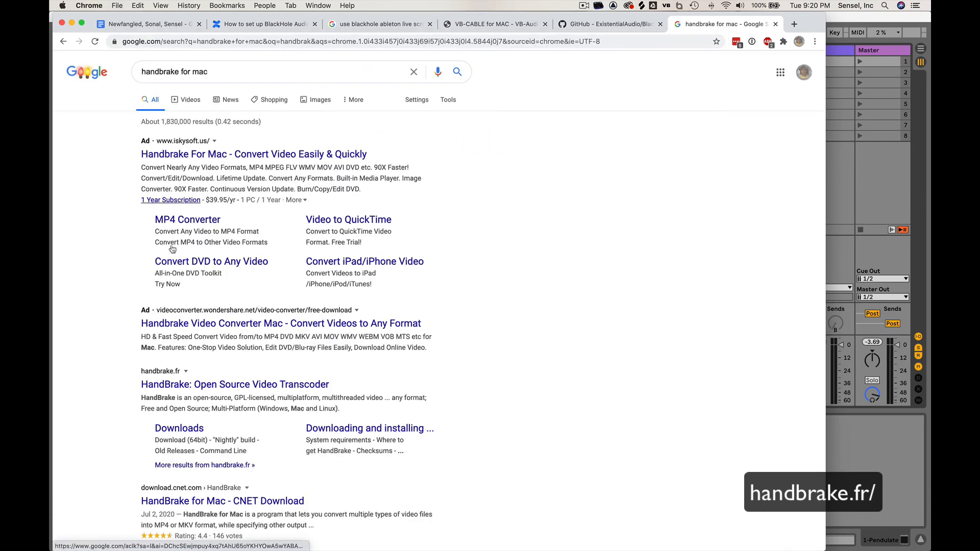
{"action": "scroll", "coordinate": [191, 403], "scroll_direction": "down", "scroll_amount": 1}
{"action": "left_click", "coordinate": [190, 377]}
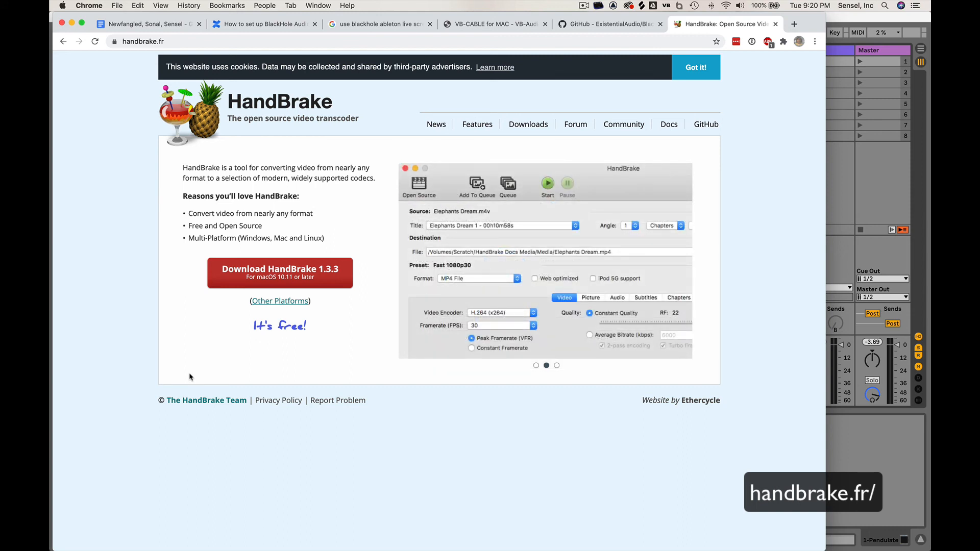
Step: Close the HandBrake page and switch back to Ableton Live
{"action": "left_click", "coordinate": [776, 24]}
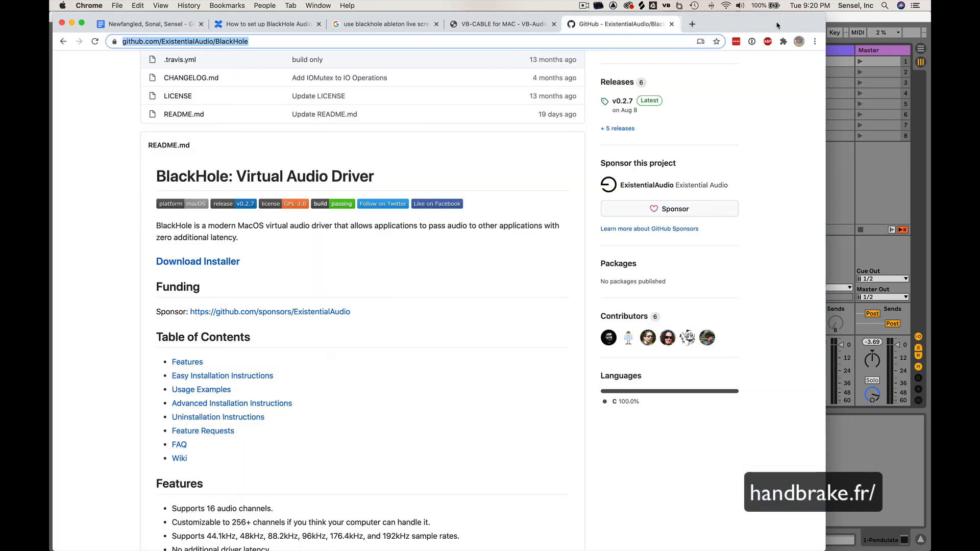
{"action": "left_click", "coordinate": [873, 22]}
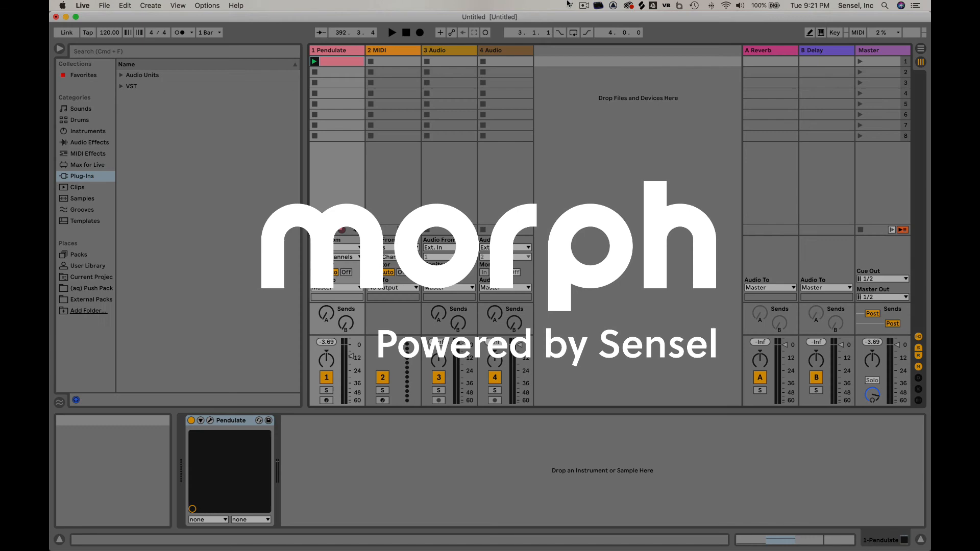
{"action": "left_click", "coordinate": [584, 5]}
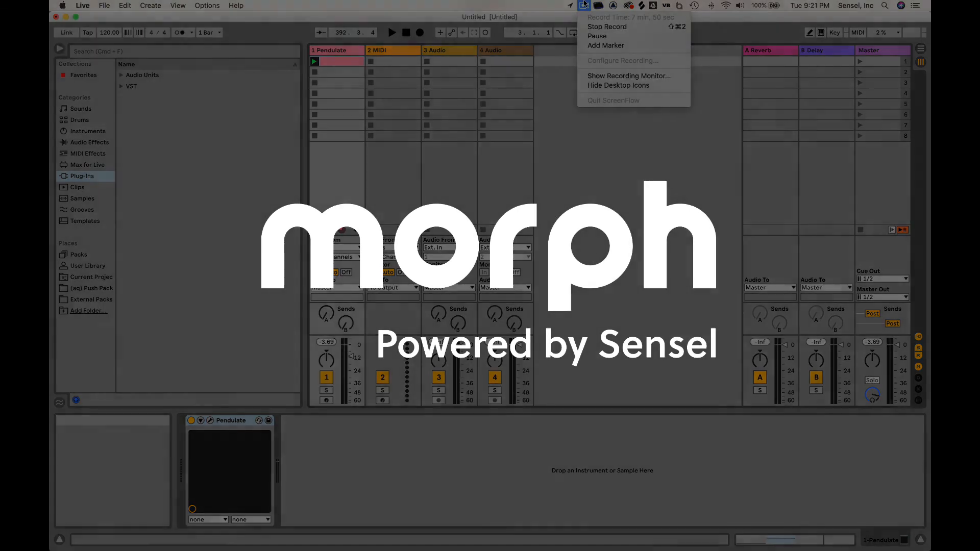